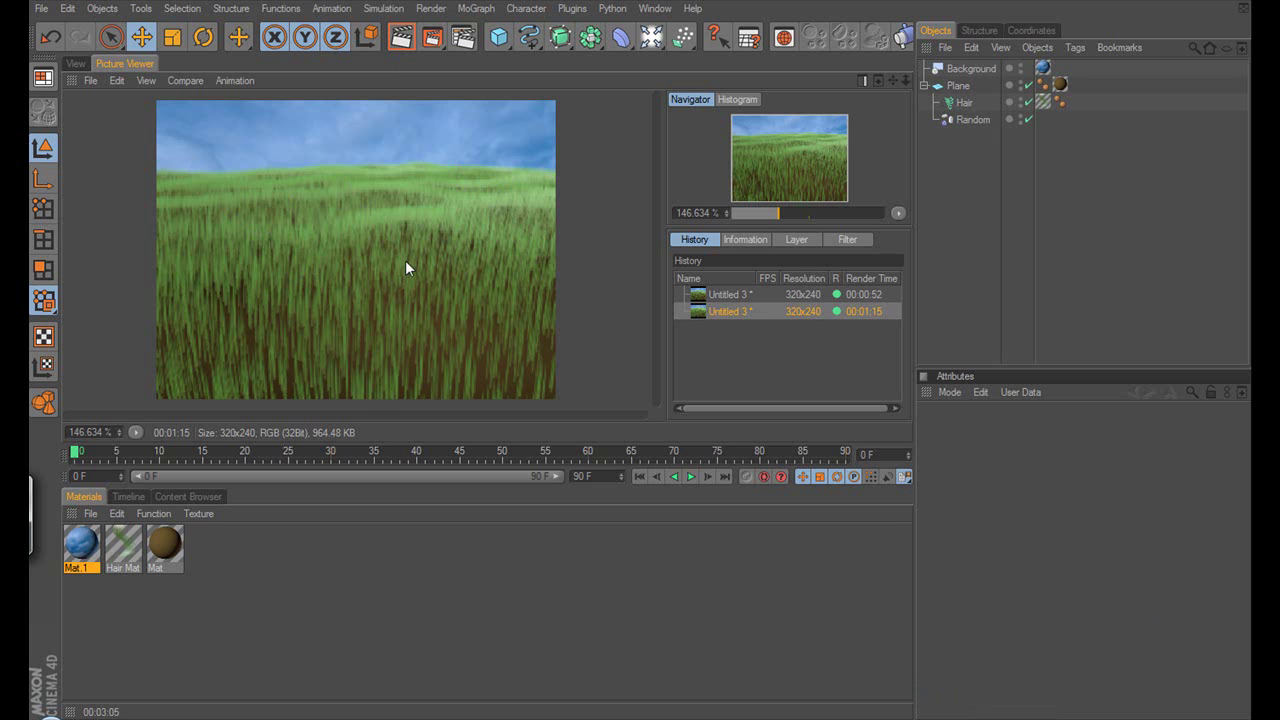
# Leave the grassy-hills render in the Picture Viewer and return to the perspective viewport.
pyautogui.click(76, 63)
# Start a new scene and add a 4000 × 4000 cm plane.
pyautogui.hotkey('ctrl', 'n')
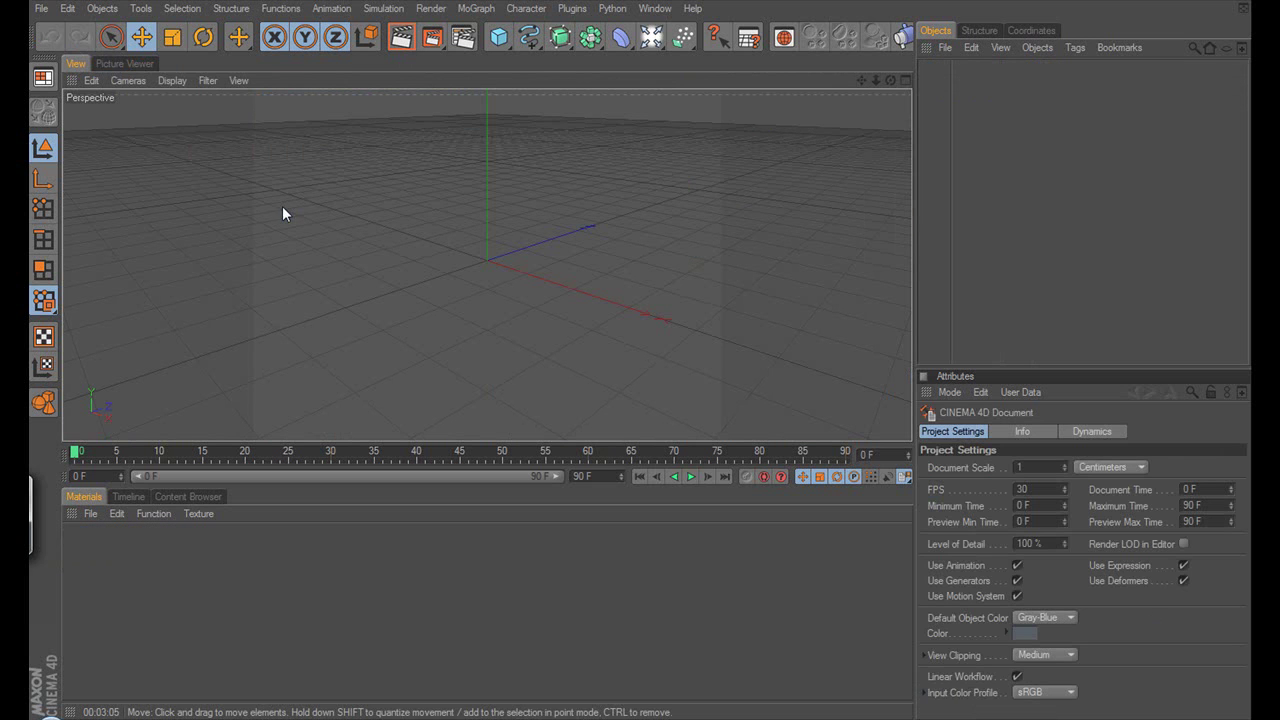
pyautogui.click(498, 37)
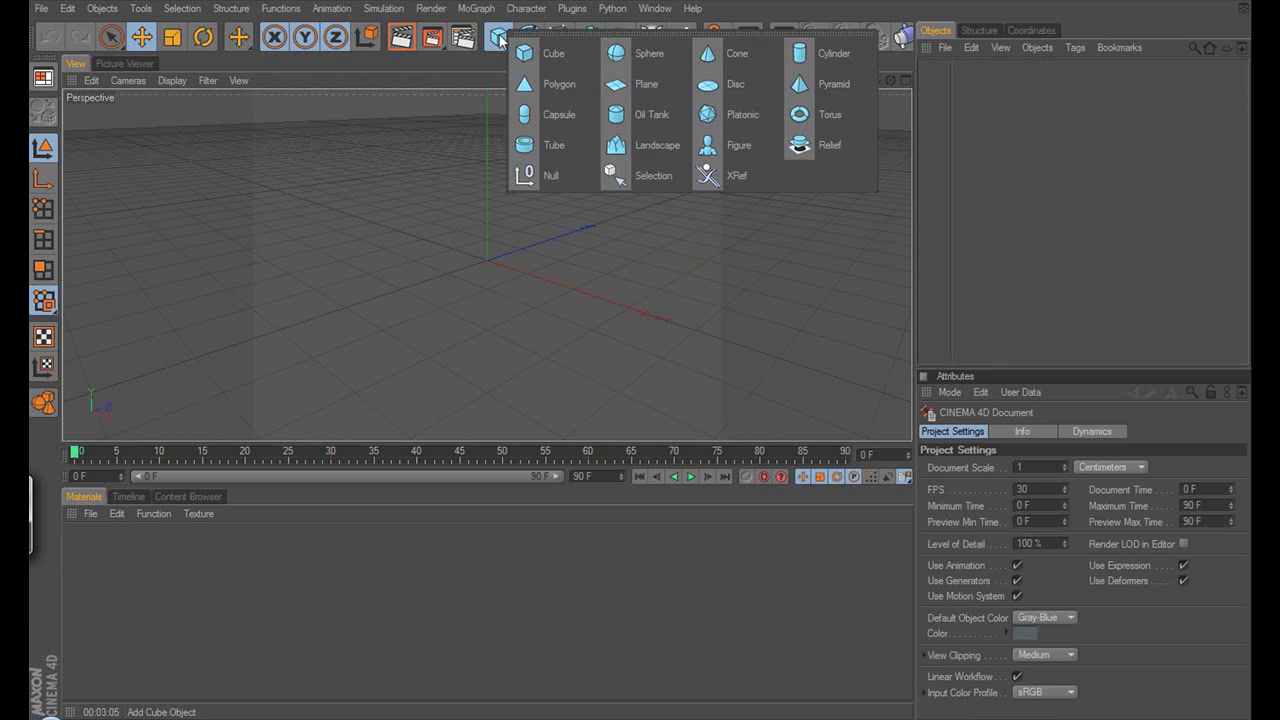
pyautogui.click(662, 86)
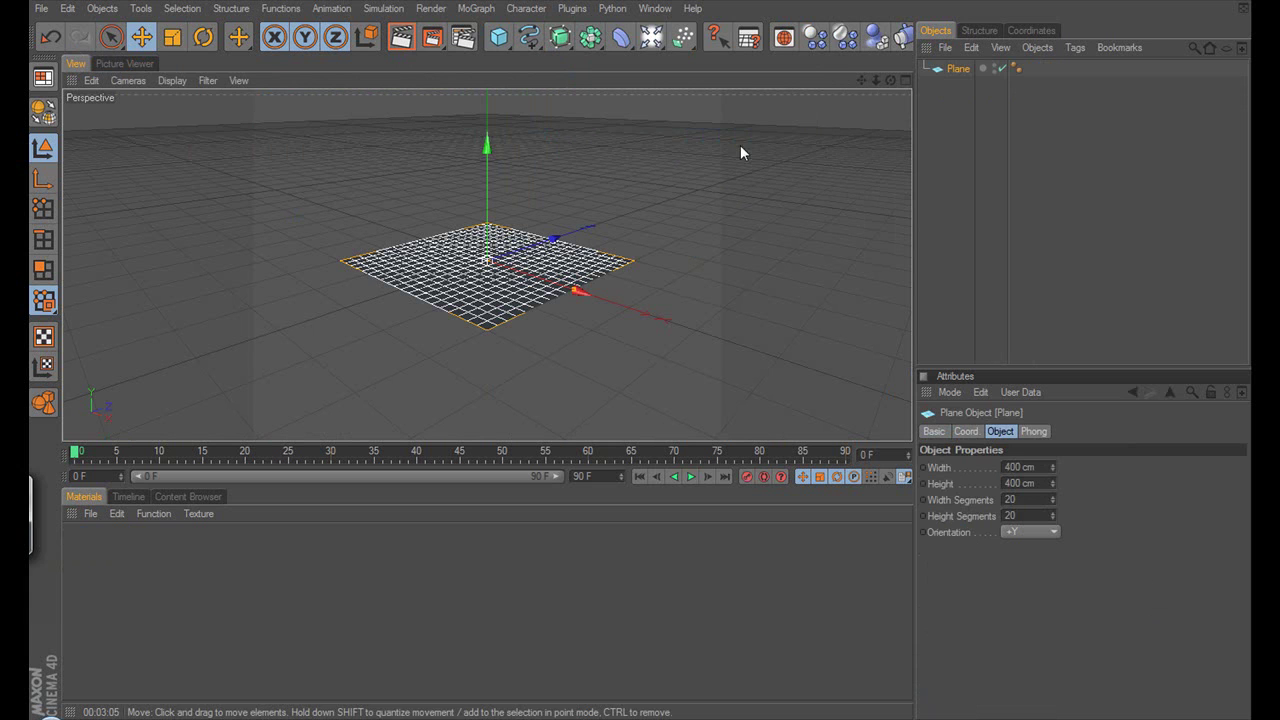
pyautogui.click(1013, 467)
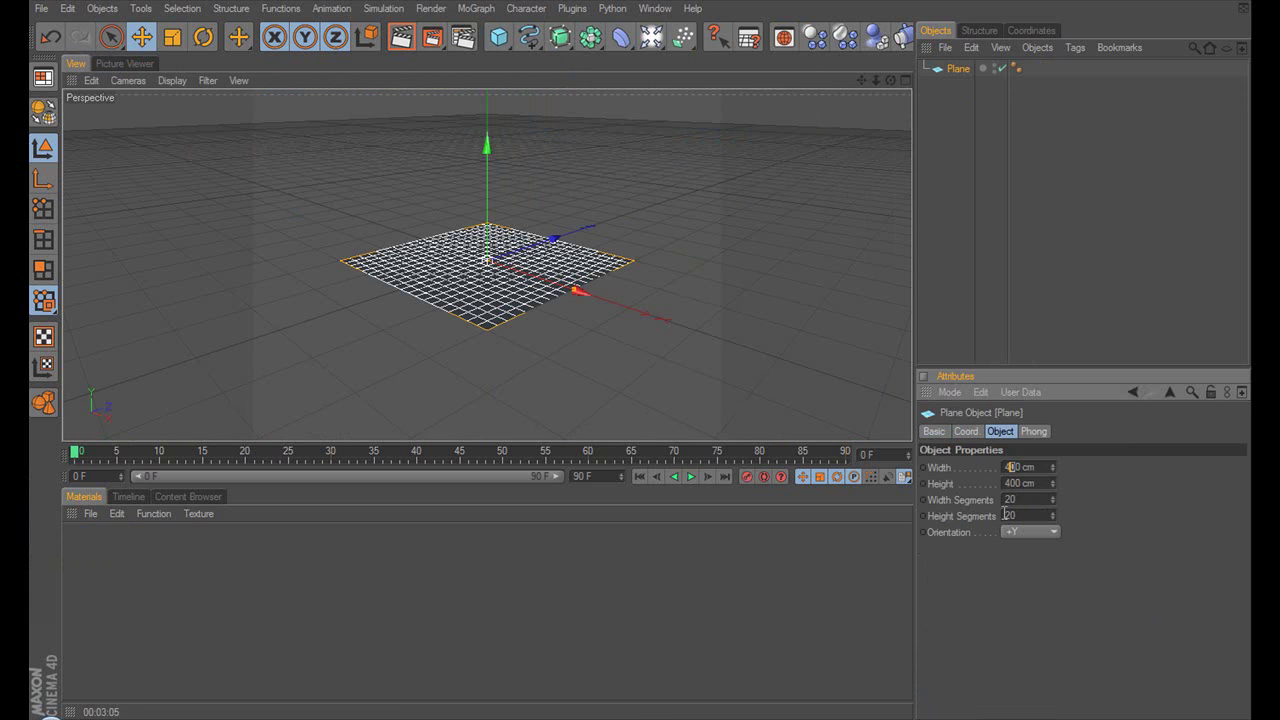
pyautogui.write('0')
pyautogui.press('Tab')
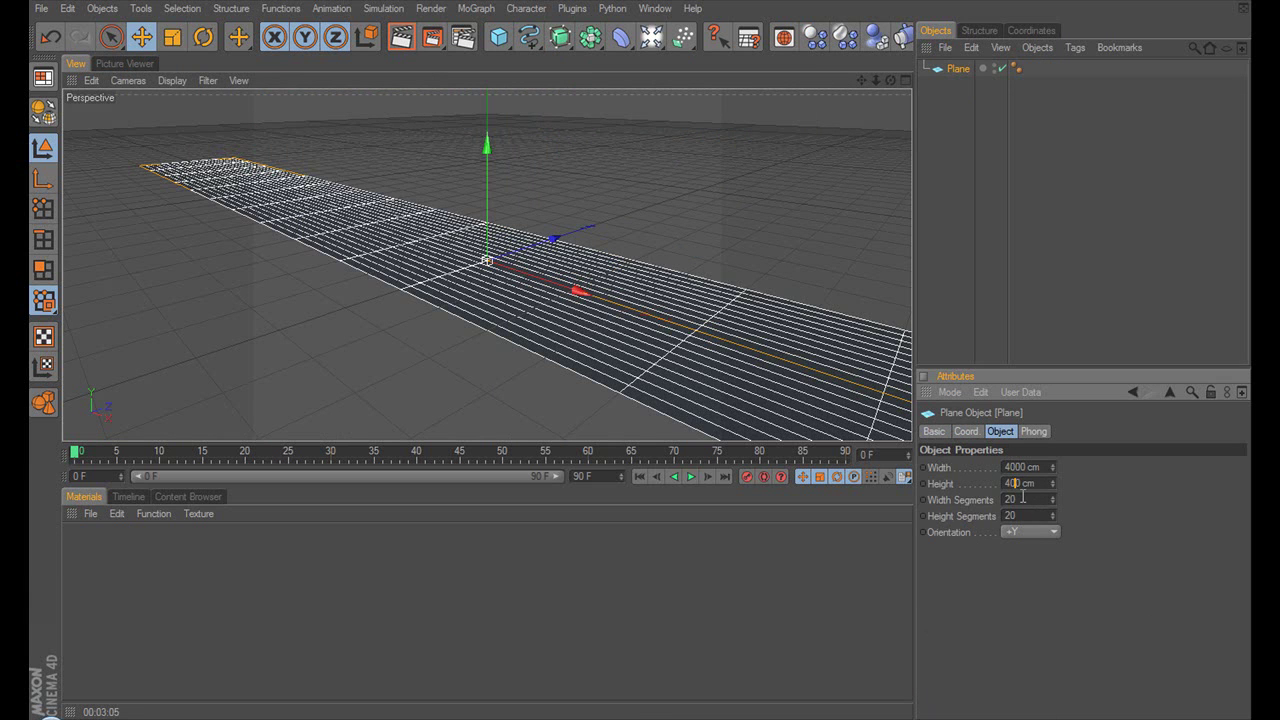
pyautogui.write('0')
pyautogui.press('Return')
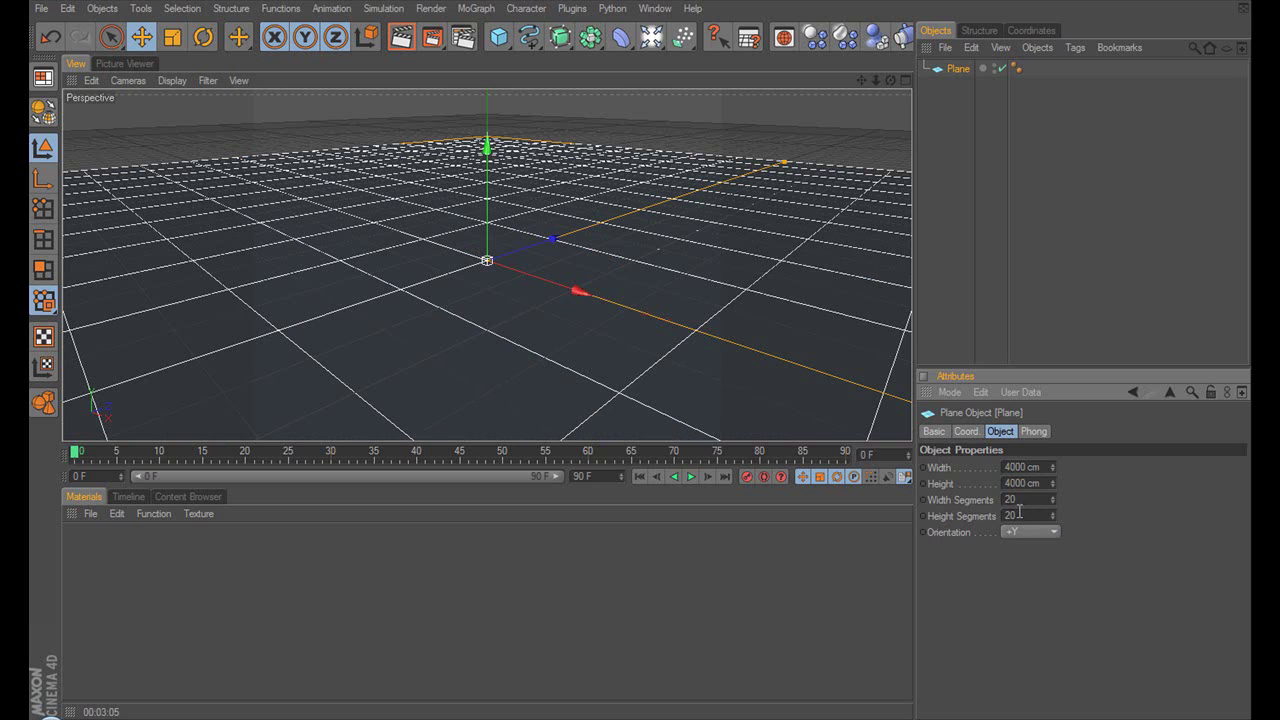
# Give the plane 150 width segments and 150 height segments.
pyautogui.click(1034, 499)
pyautogui.write('150')
pyautogui.press('Tab')
pyautogui.write('150')
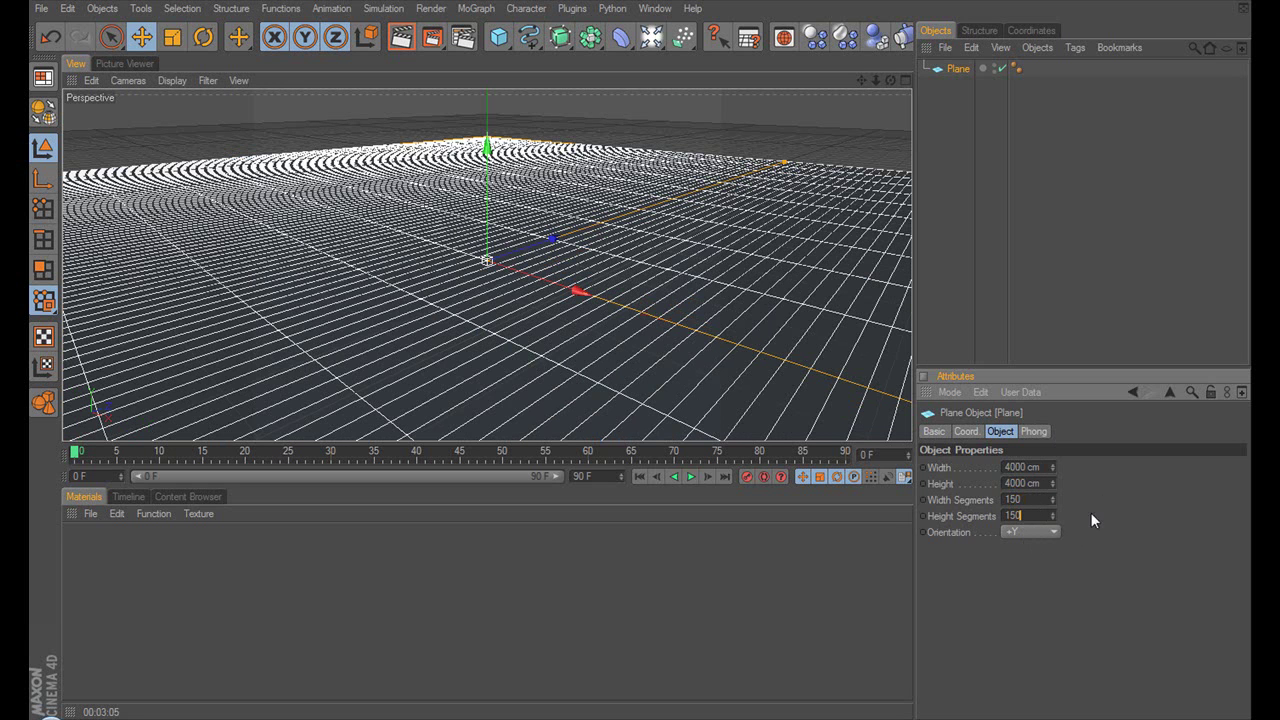
pyautogui.press('Return')
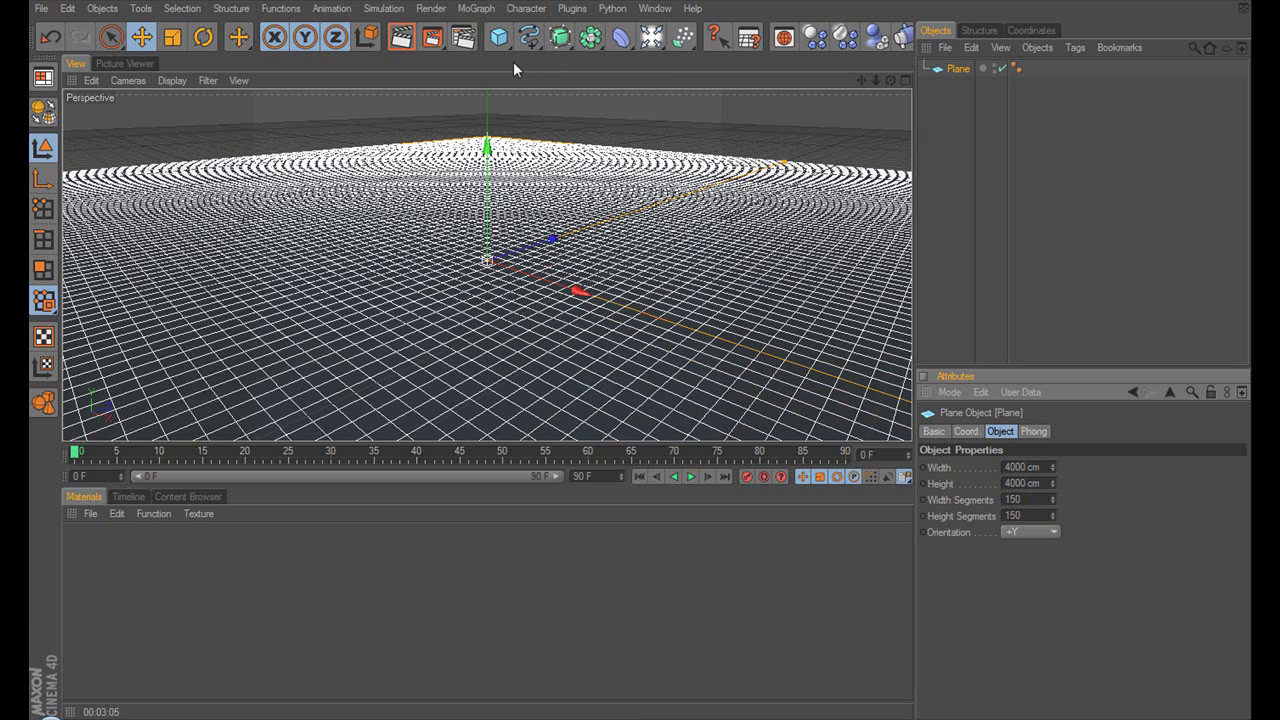
# Add a MoGraph Random effector and make it a child of Plane.
pyautogui.click(474, 9)
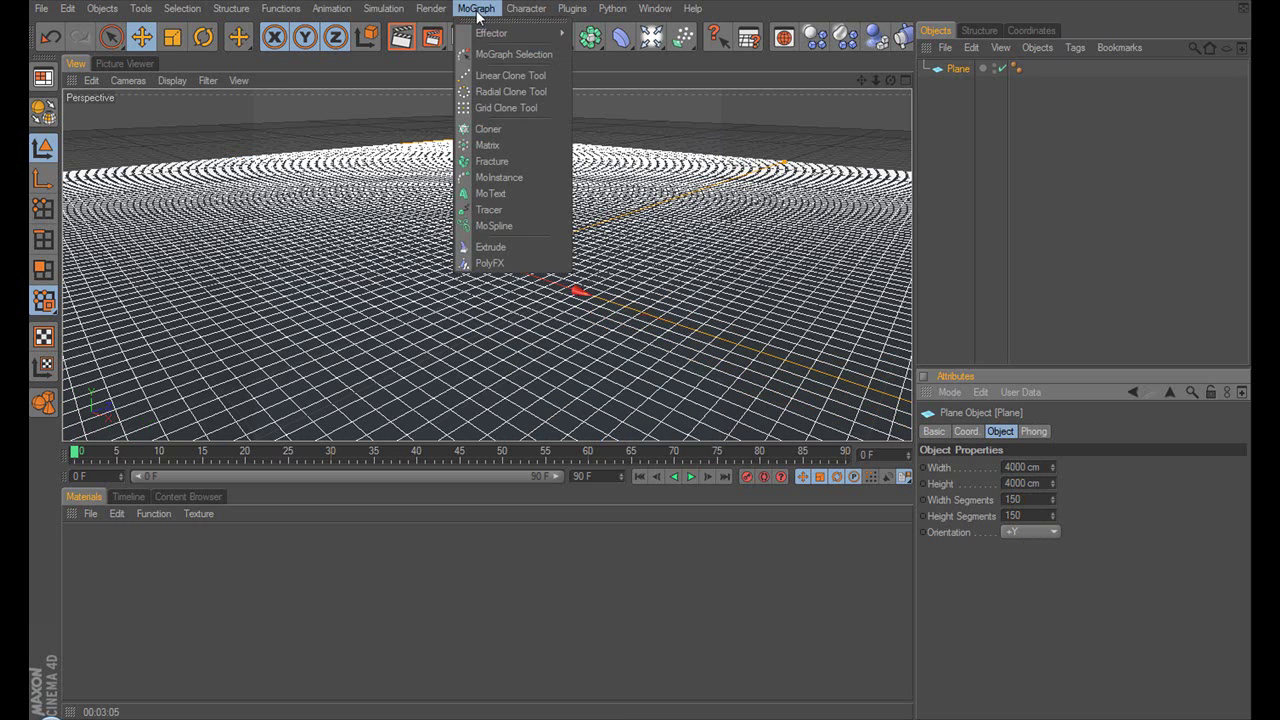
pyautogui.moveTo(490, 36)
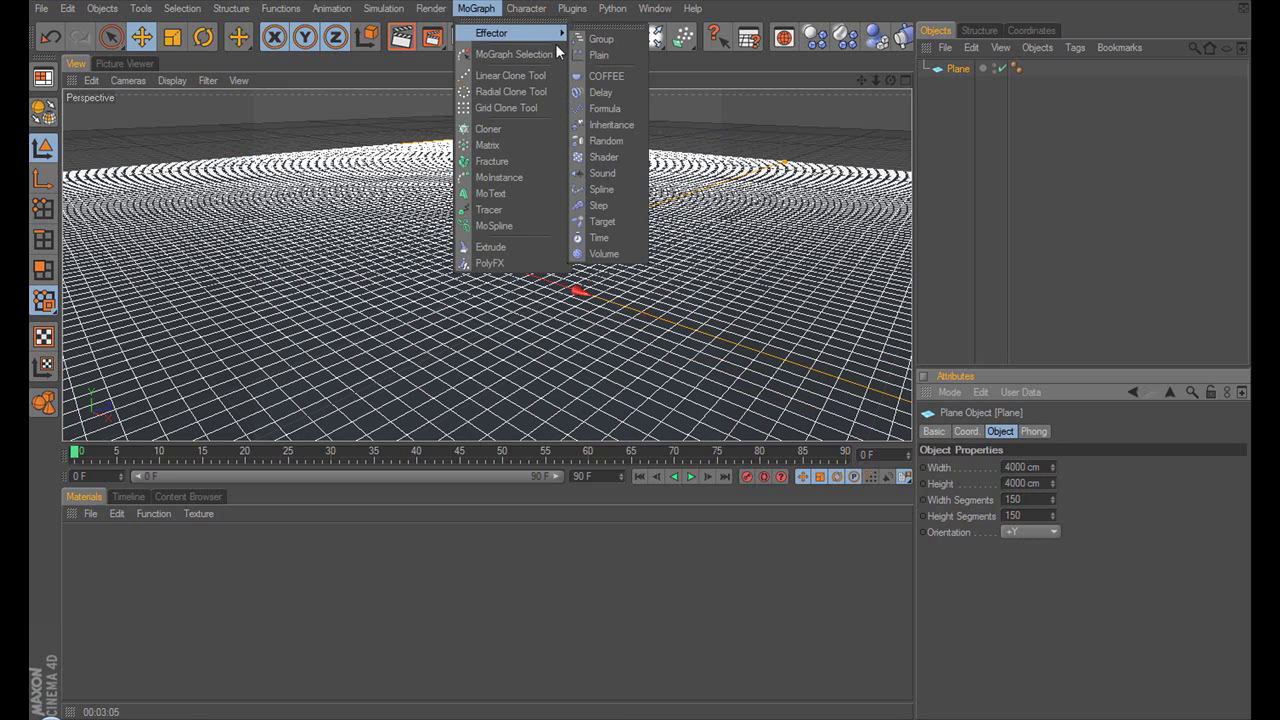
pyautogui.click(612, 143)
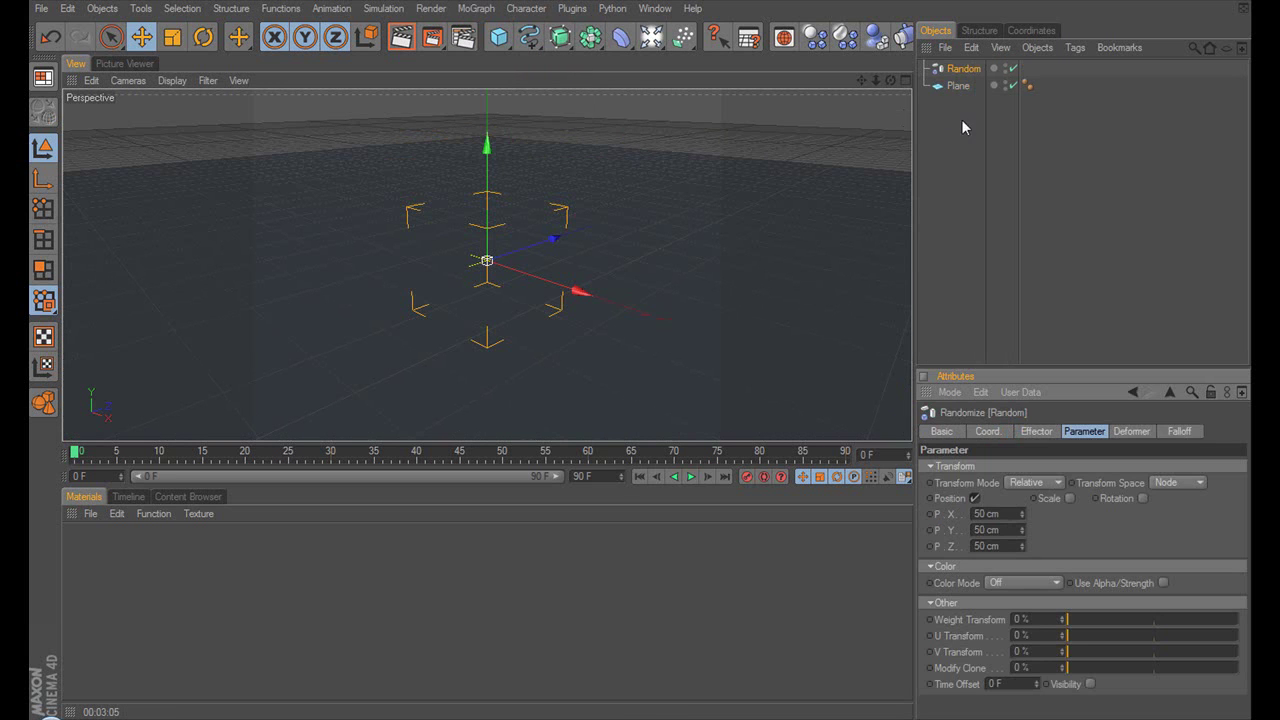
pyautogui.moveTo(964, 70); pyautogui.dragTo(966, 90)
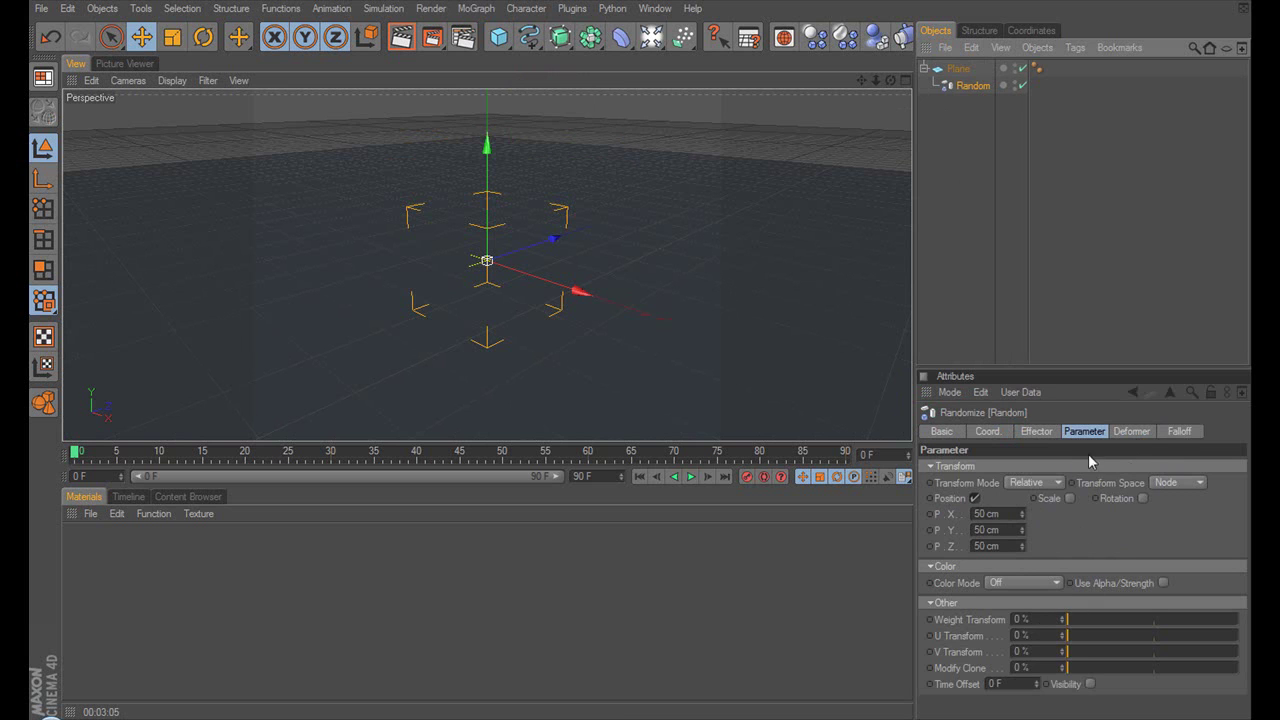
# Set the Random effector's Deformation mode to Polygon.
pyautogui.click(1132, 431)
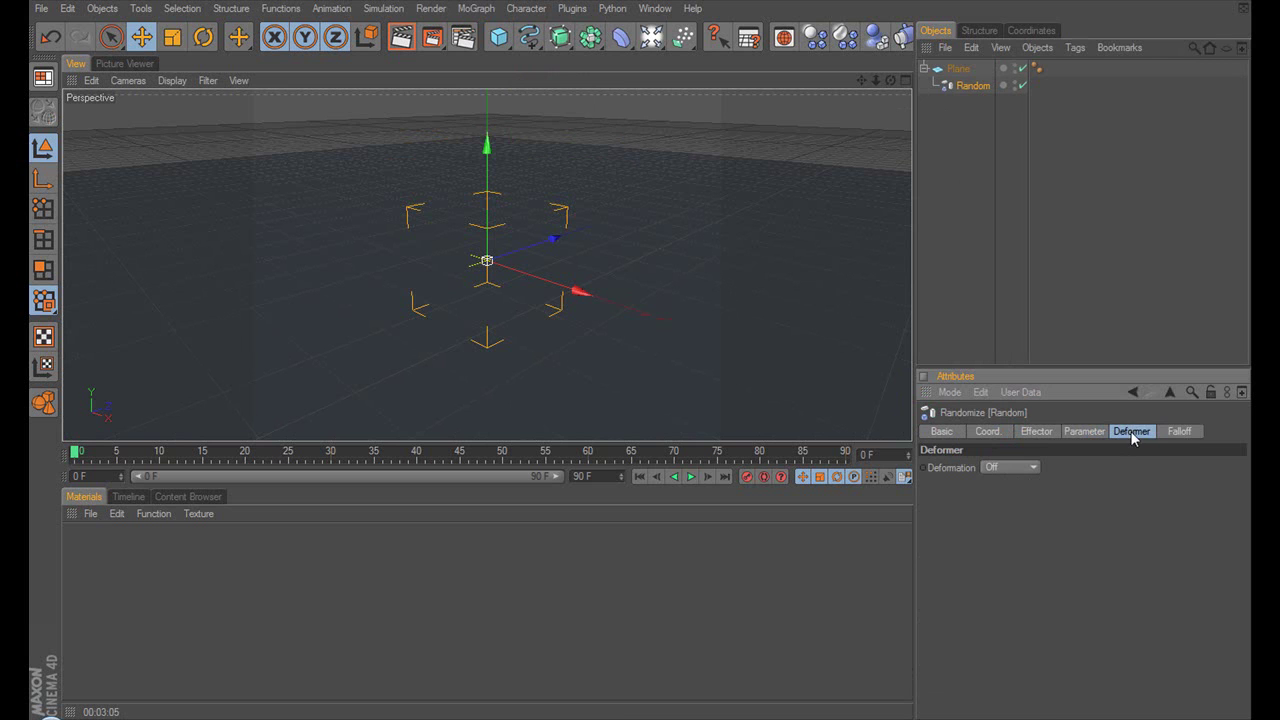
pyautogui.click(1032, 467)
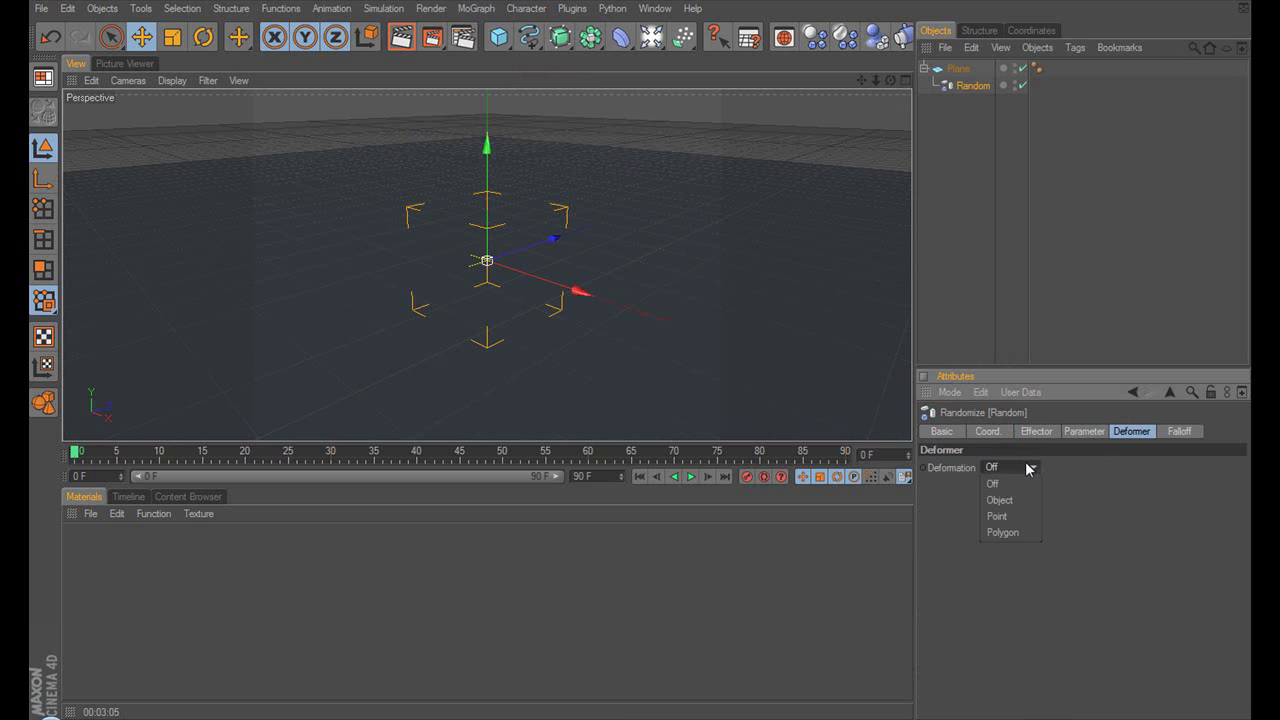
pyautogui.click(1005, 532)
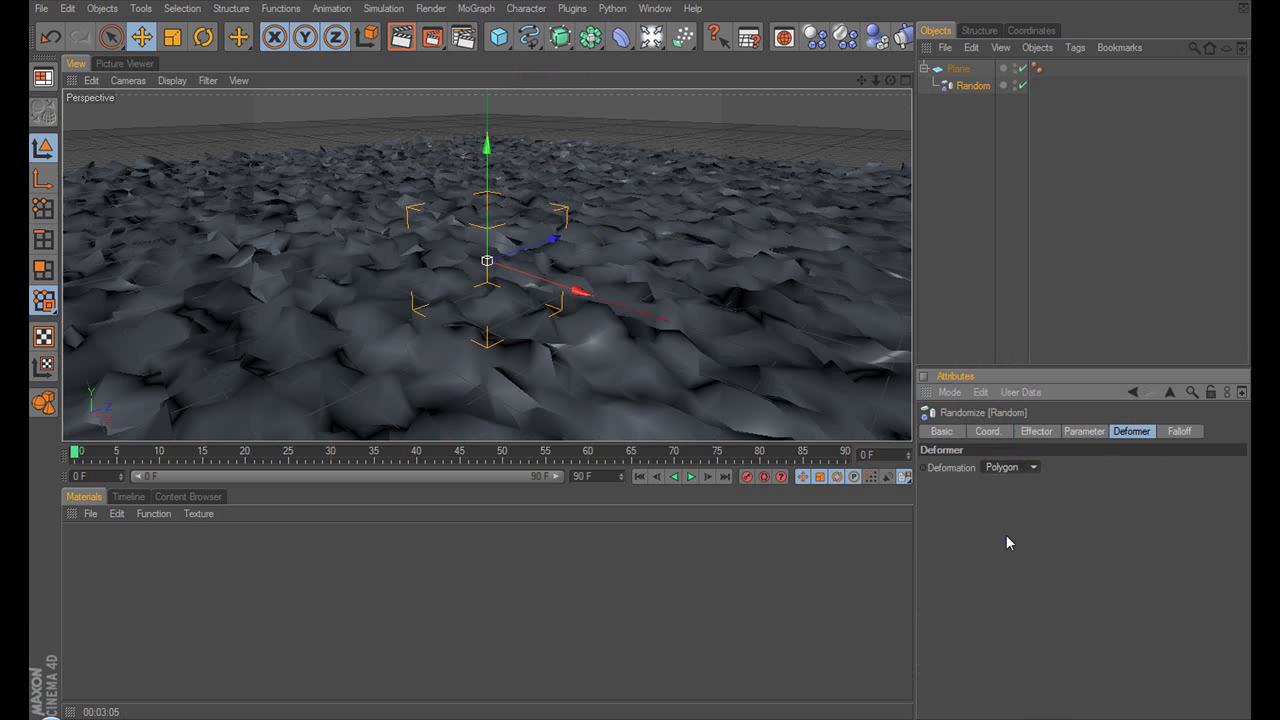
pyautogui.click(1085, 432)
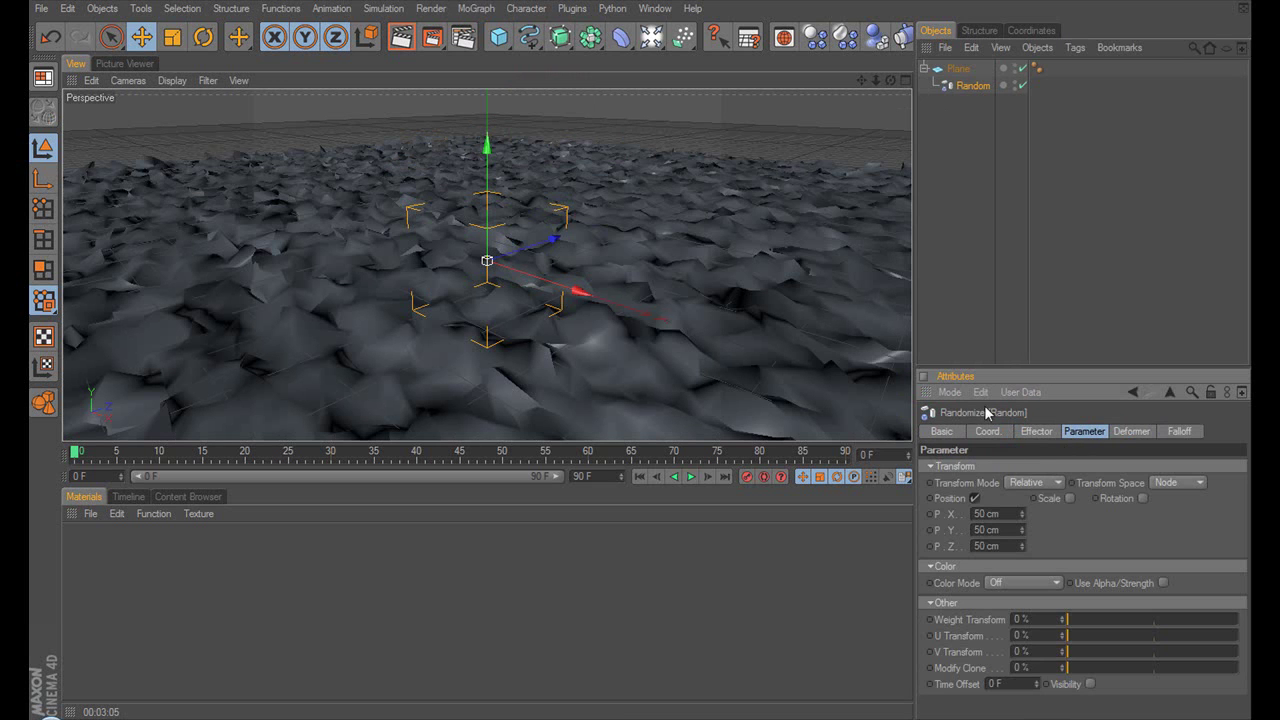
# Switch the Random effector to Noise mode with 0 % animation speed and 330 % scale.
pyautogui.click(1037, 432)
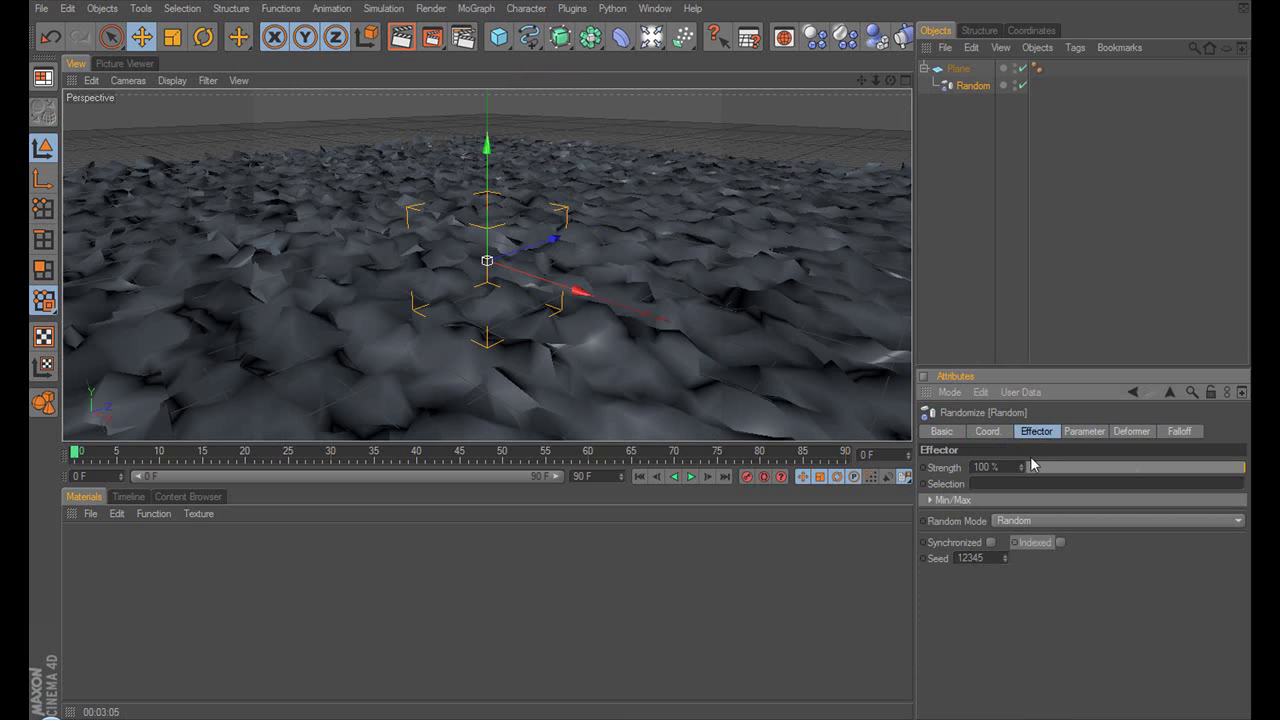
pyautogui.click(1045, 521)
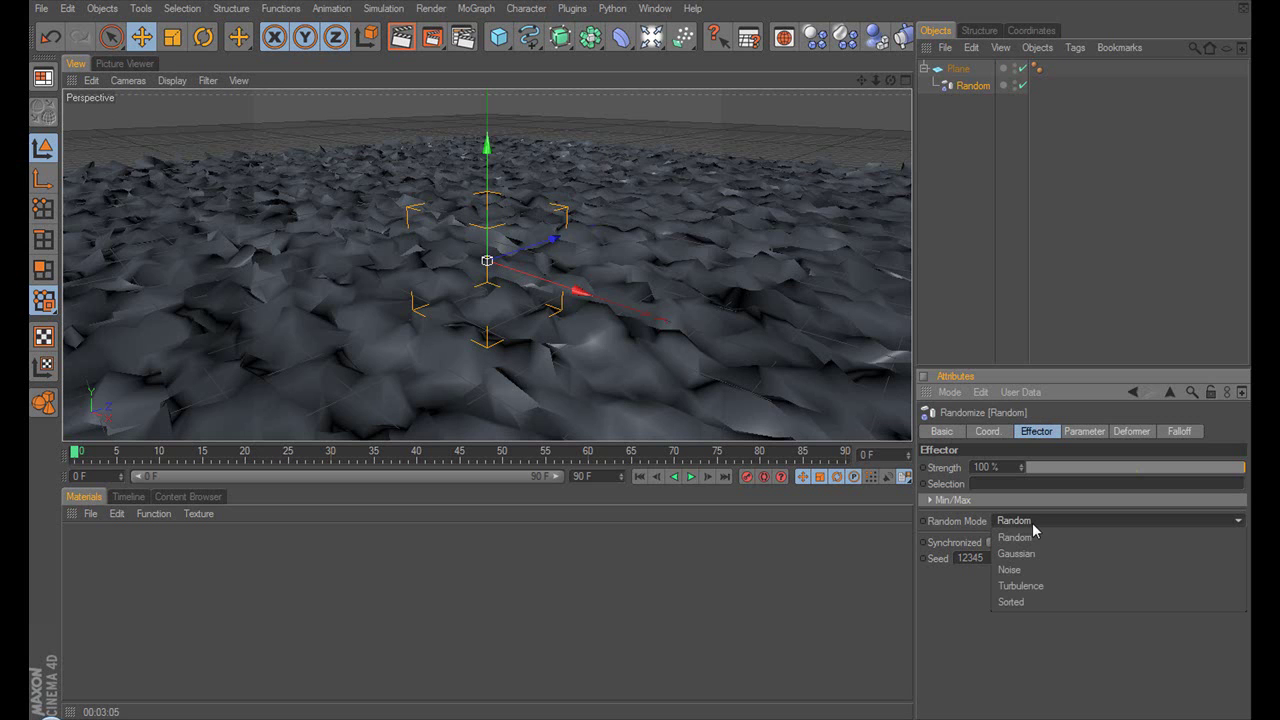
pyautogui.click(1032, 570)
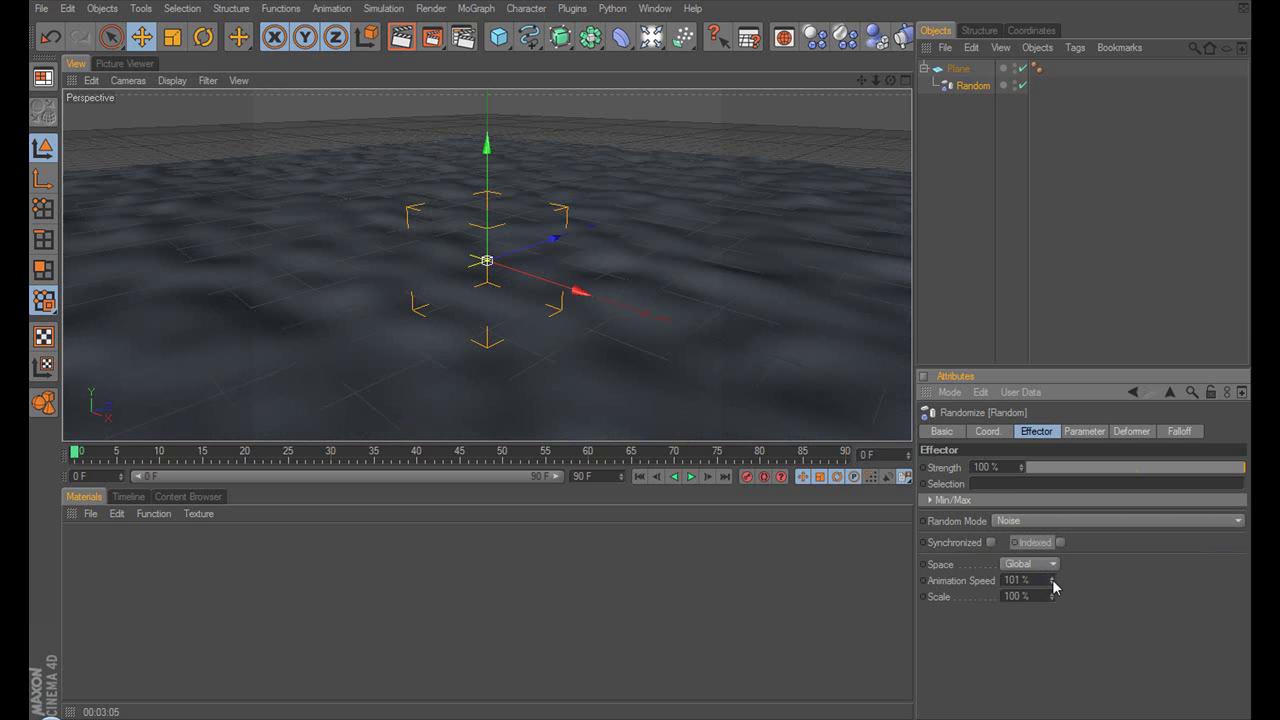
pyautogui.moveTo(1053, 584); pyautogui.dragTo(1060, 680)
pyautogui.moveTo(1053, 601); pyautogui.dragTo(1067, 410)
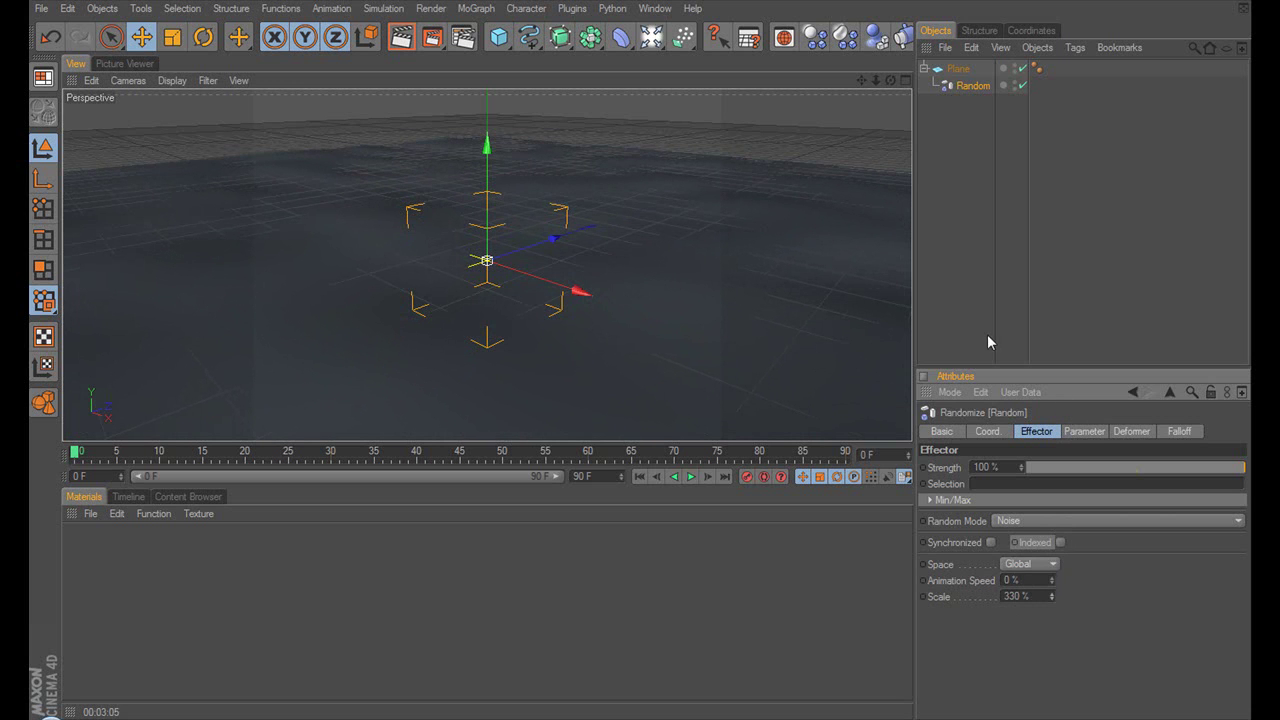
pyautogui.click(1075, 433)
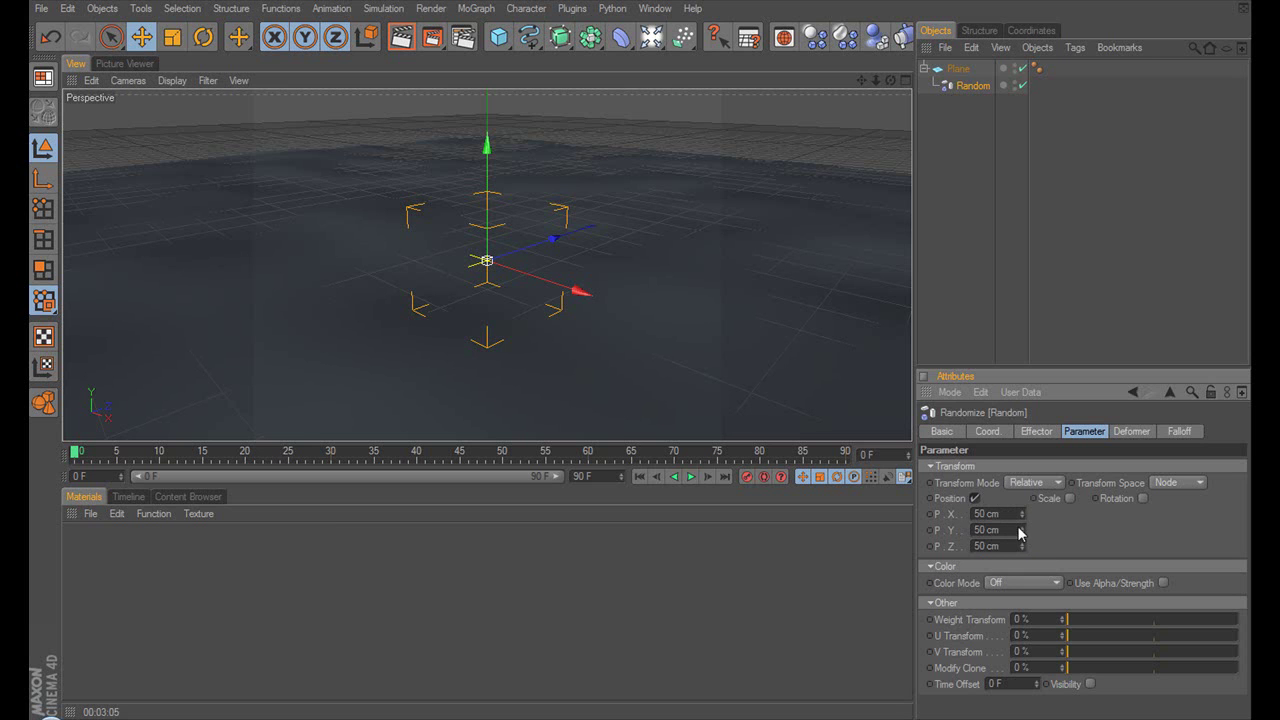
# Set Transform Space to Effector and tune the vertical P.Y displacement.
pyautogui.moveTo(1023, 530); pyautogui.dragTo(1024, 360)
pyautogui.moveTo(1022, 530); pyautogui.dragTo(1025, 563)
pyautogui.click(1172, 484)
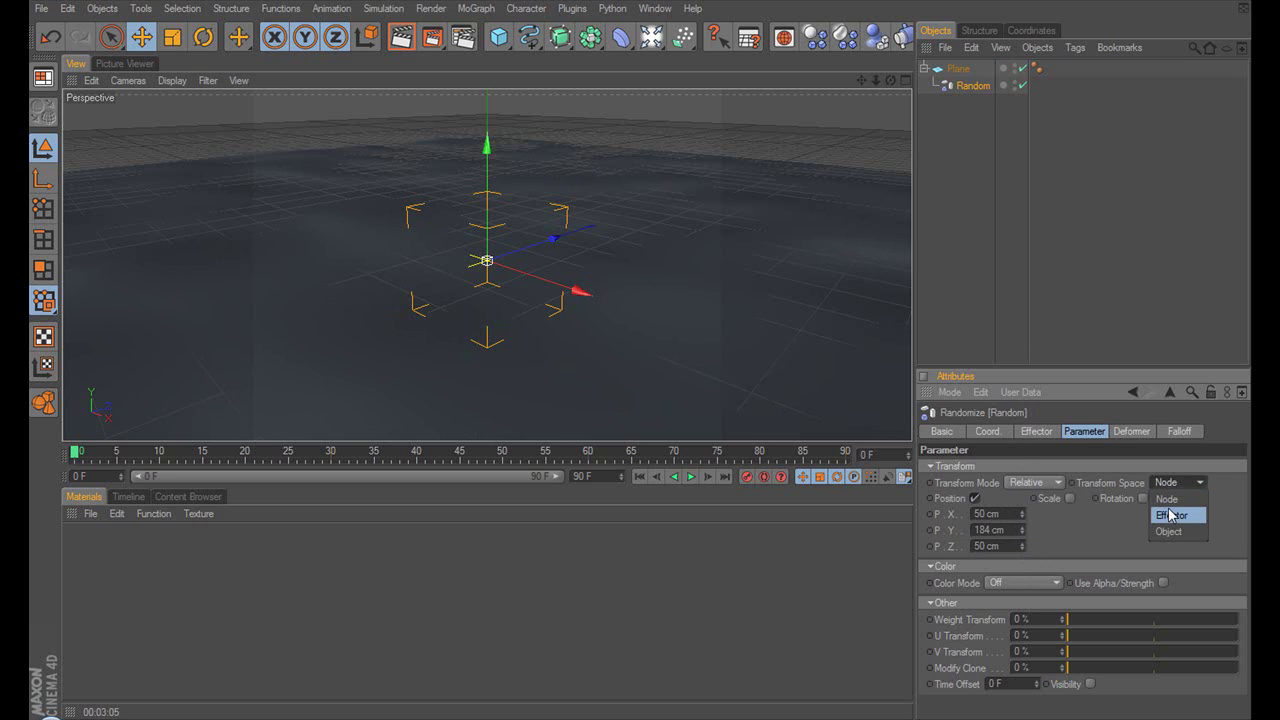
pyautogui.click(1168, 515)
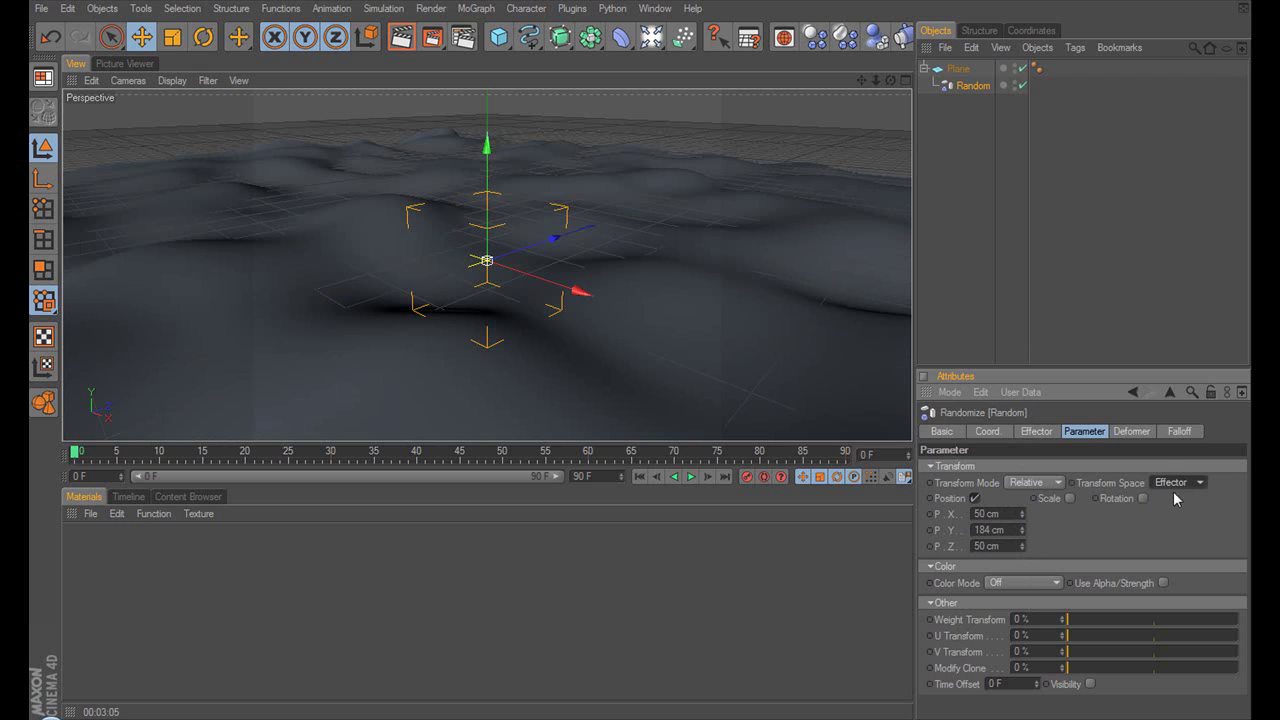
pyautogui.click(1022, 528)
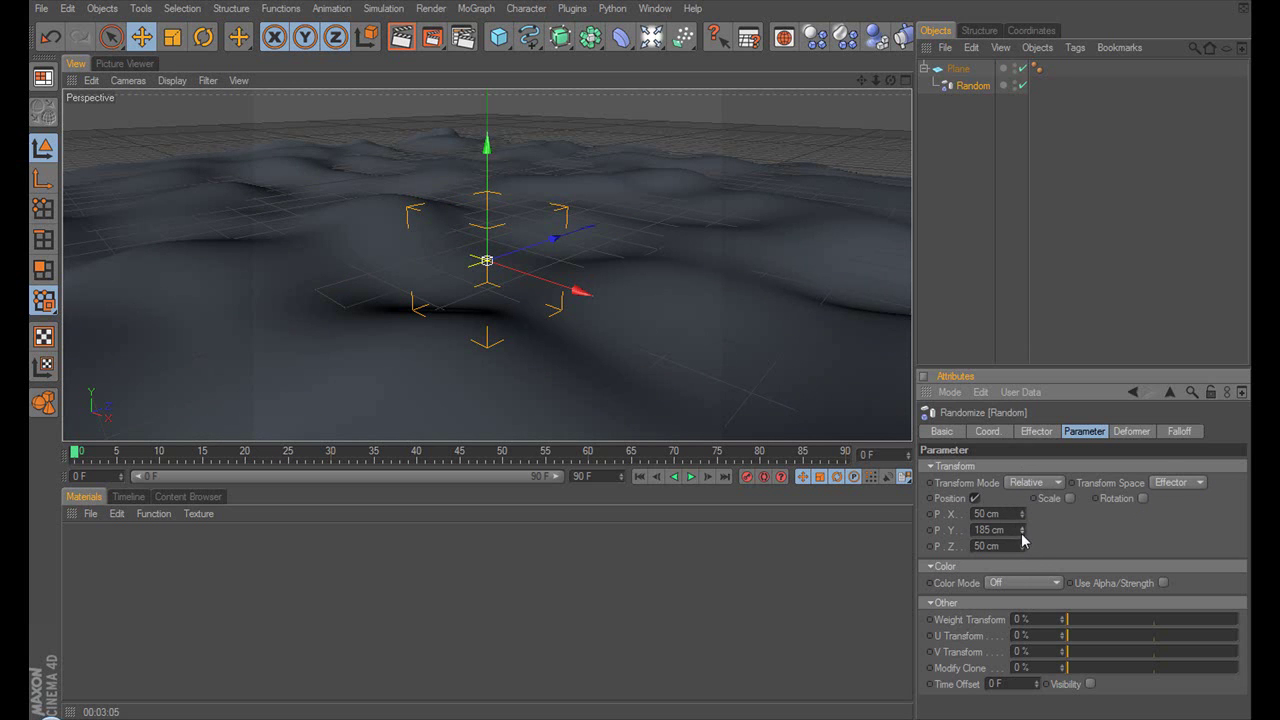
pyautogui.moveTo(1023, 531); pyautogui.dragTo(1028, 568)
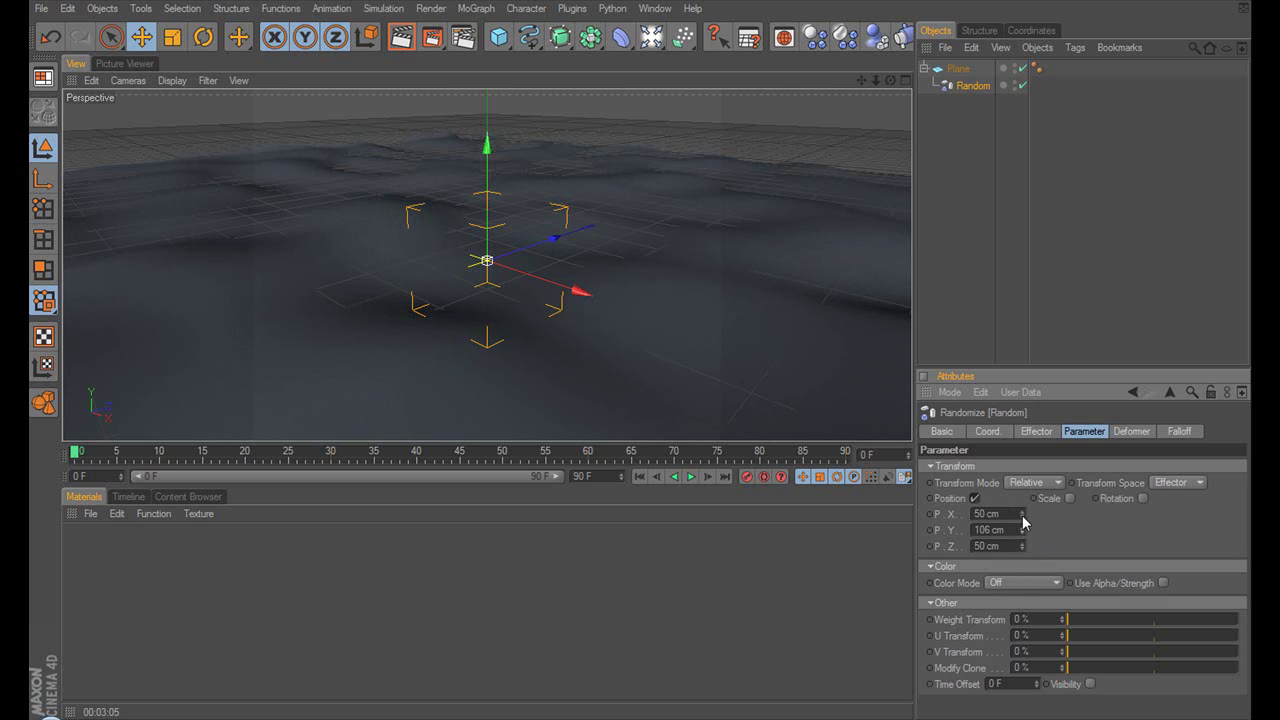
# Set P.X to 52 cm, noise scale to 328 % and P.Y to 115 cm.
pyautogui.moveTo(1022, 517)
pyautogui.mouseDown()
pyautogui.moveTo(1034, 462)
pyautogui.moveTo(1035, 520)
pyautogui.moveTo(1023, 493)
pyautogui.mouseUp()
pyautogui.click(1049, 434)
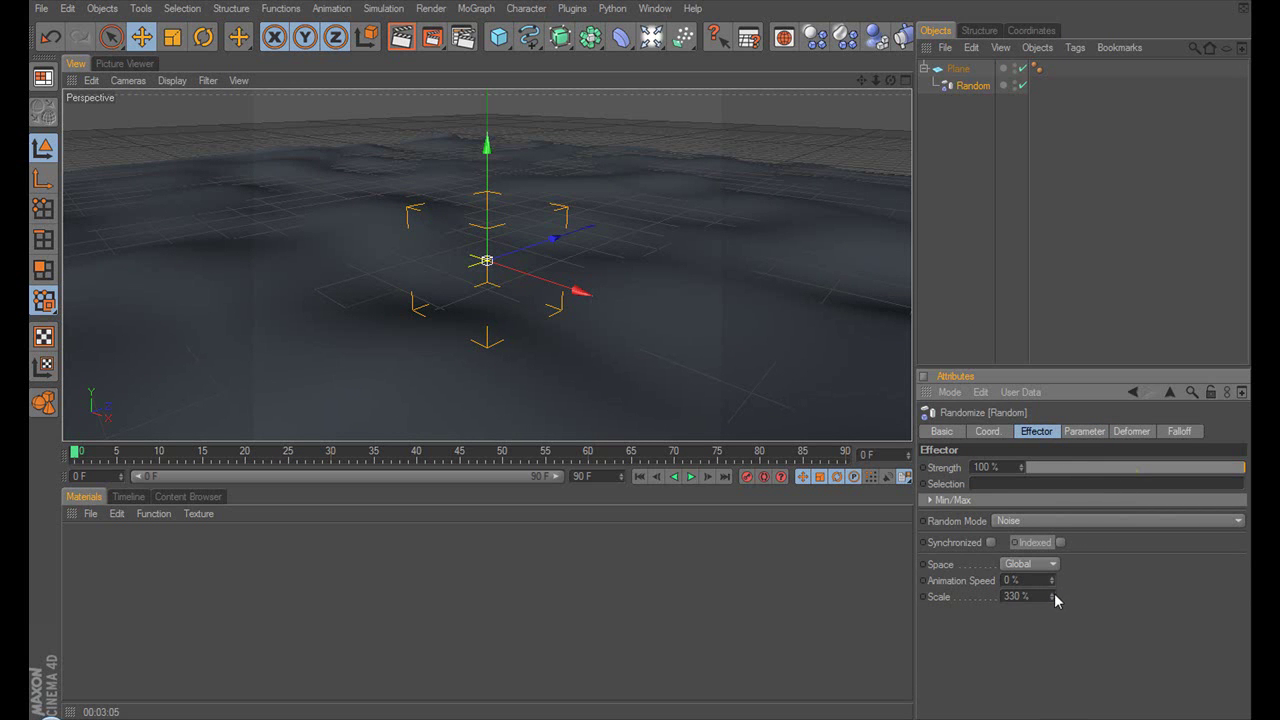
pyautogui.moveTo(1054, 594)
pyautogui.mouseDown()
pyautogui.moveTo(1054, 580)
pyautogui.moveTo(1056, 601)
pyautogui.mouseUp()
pyautogui.click(1086, 433)
pyautogui.moveTo(1027, 530); pyautogui.dragTo(1027, 526)
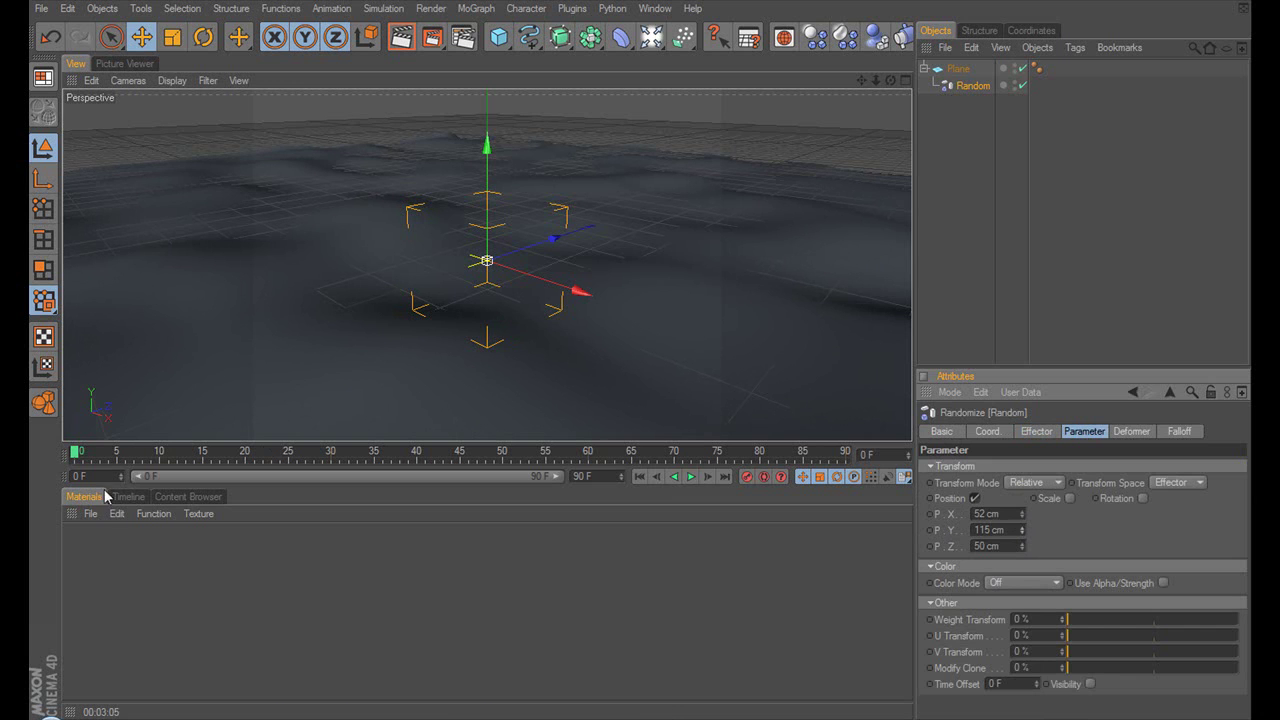
pyautogui.click(113, 556)
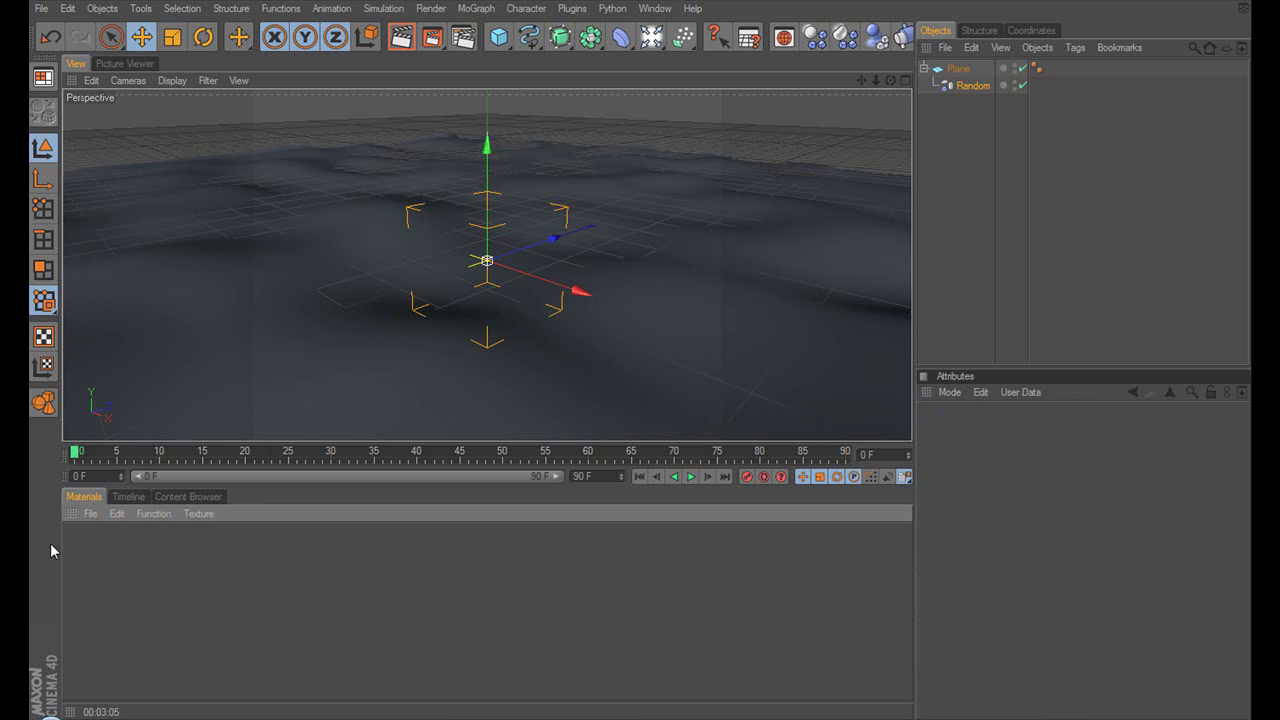
# Create material Mat with specular off and colour R77 G60 B24.
pyautogui.doubleClick(84, 549)
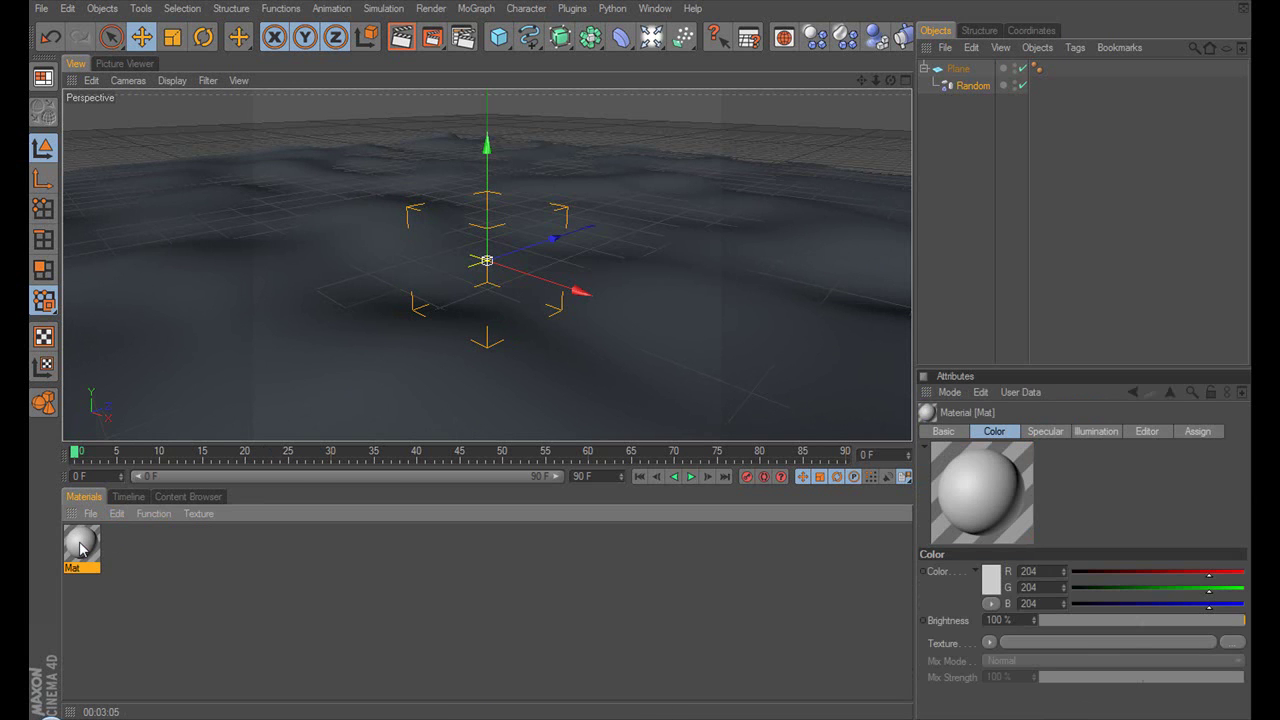
pyautogui.doubleClick(84, 549)
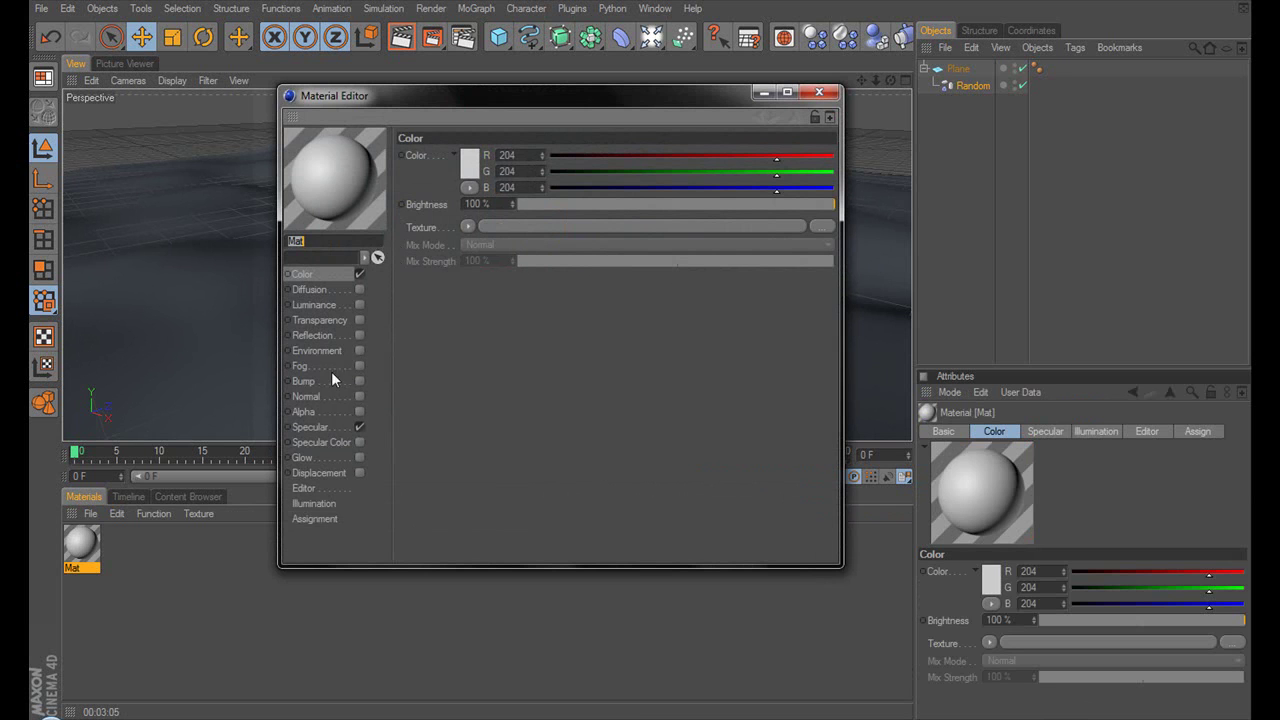
pyautogui.click(359, 427)
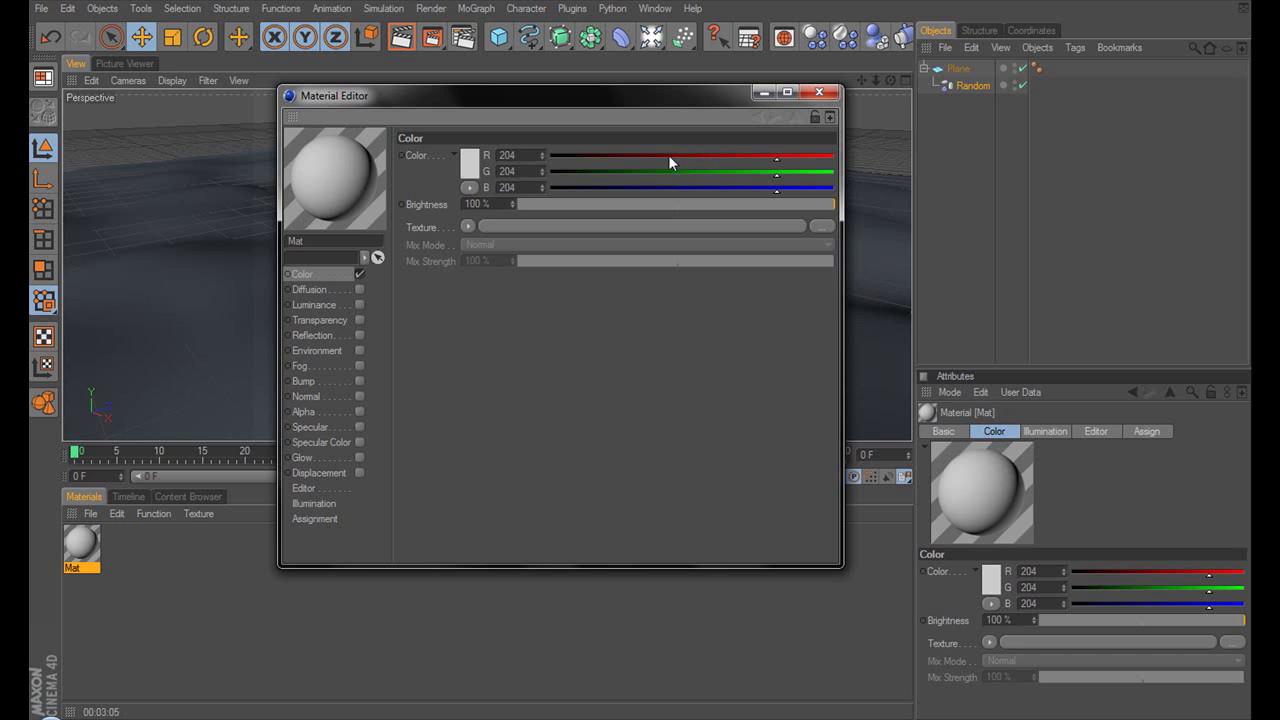
pyautogui.click(632, 156)
pyautogui.moveTo(637, 171); pyautogui.dragTo(578, 188)
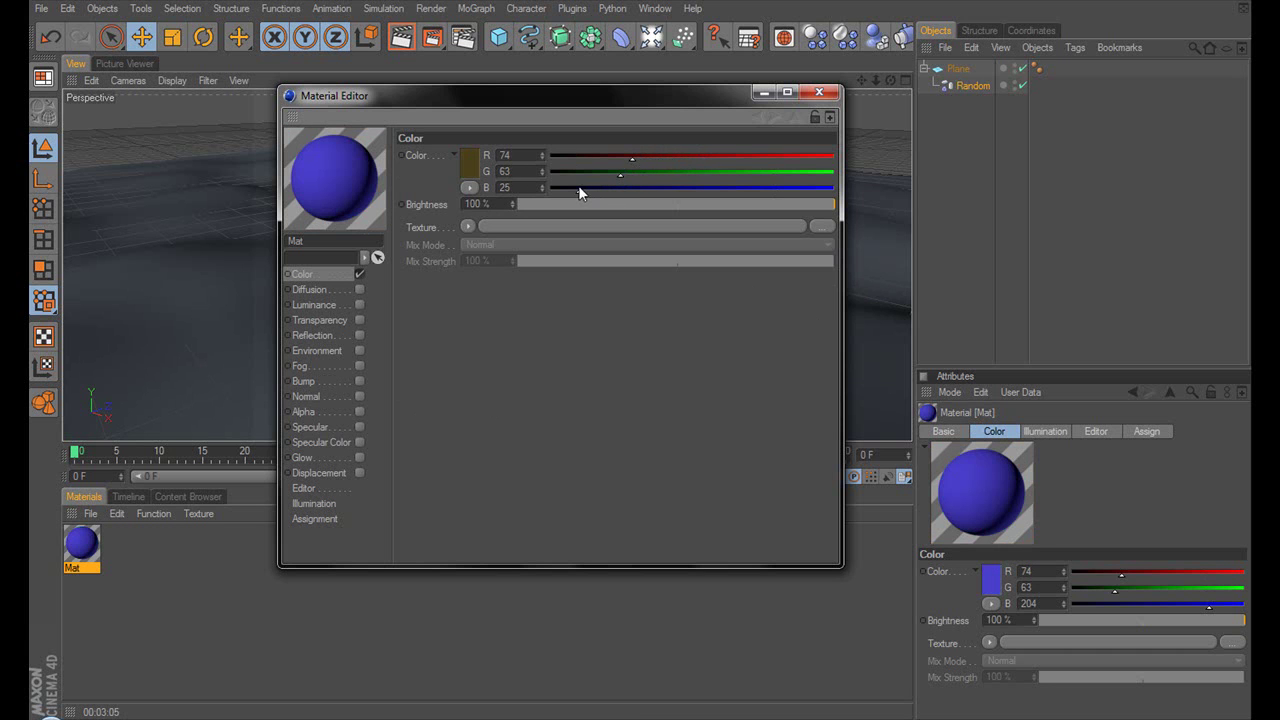
pyautogui.click(634, 156)
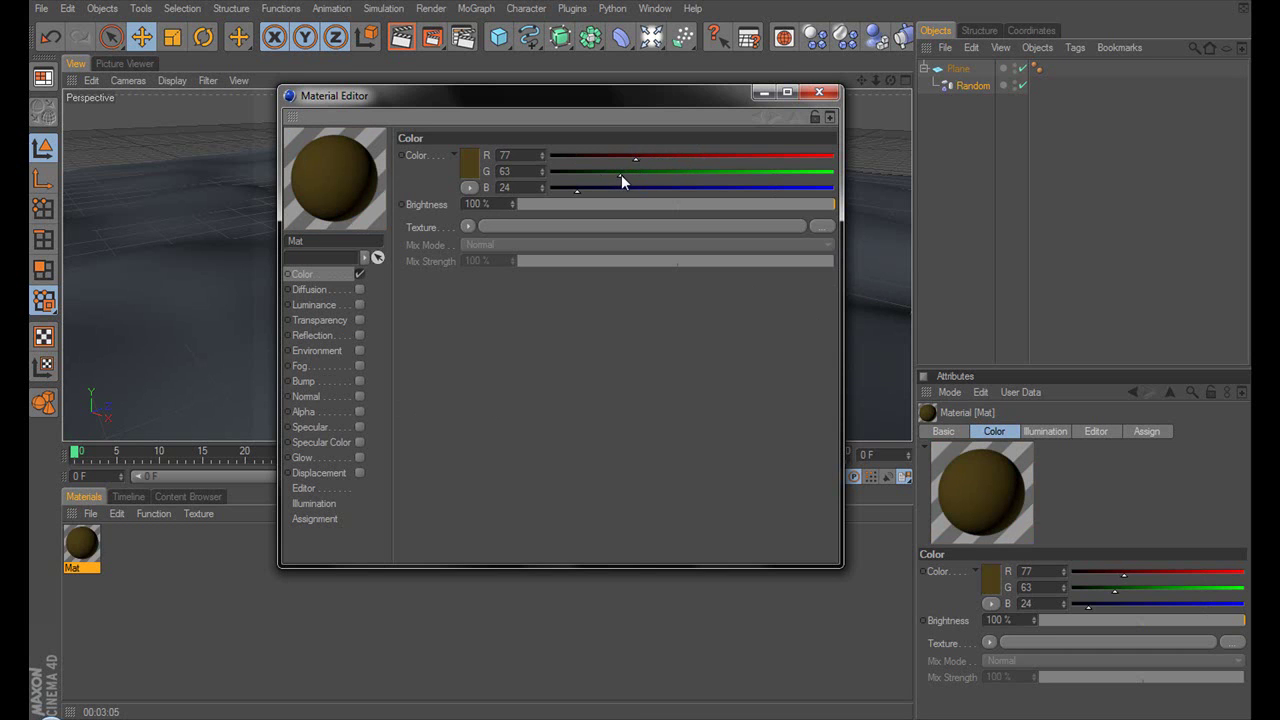
pyautogui.moveTo(621, 174); pyautogui.dragTo(618, 173)
# Apply the brown Mat to Plane and render the terrain.
pyautogui.moveTo(451, 161); pyautogui.dragTo(958, 70)
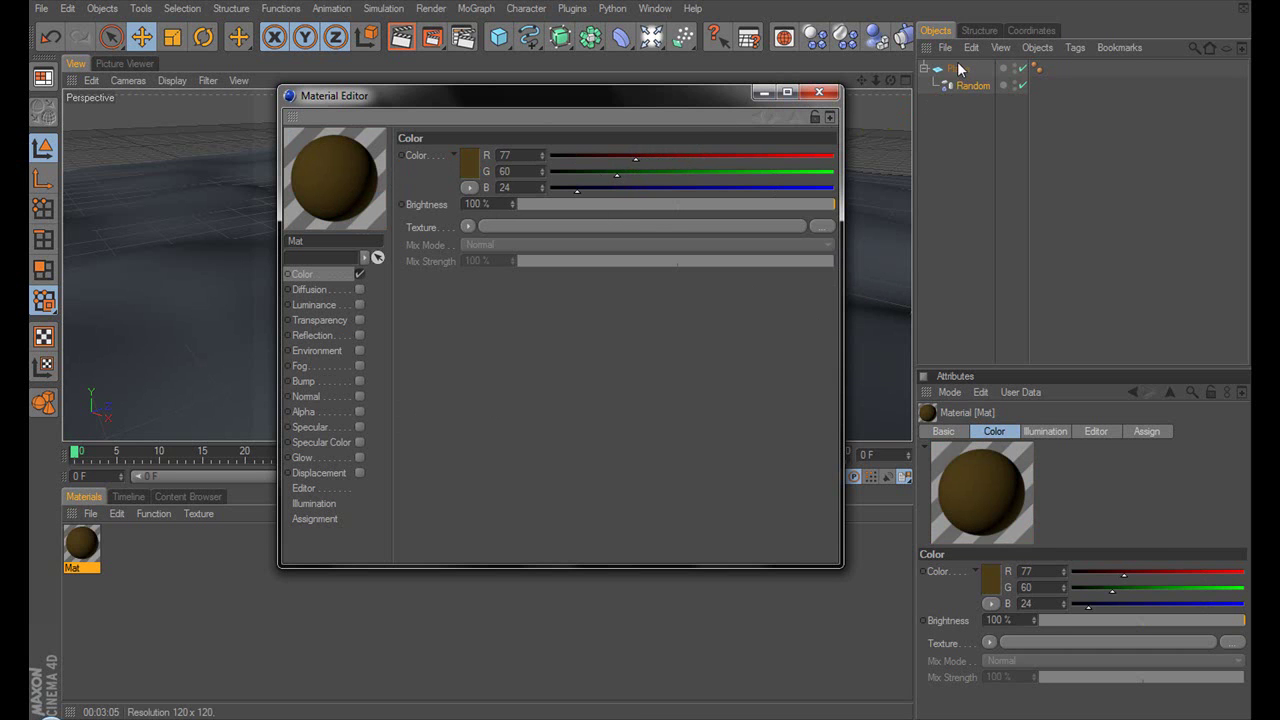
pyautogui.click(819, 92)
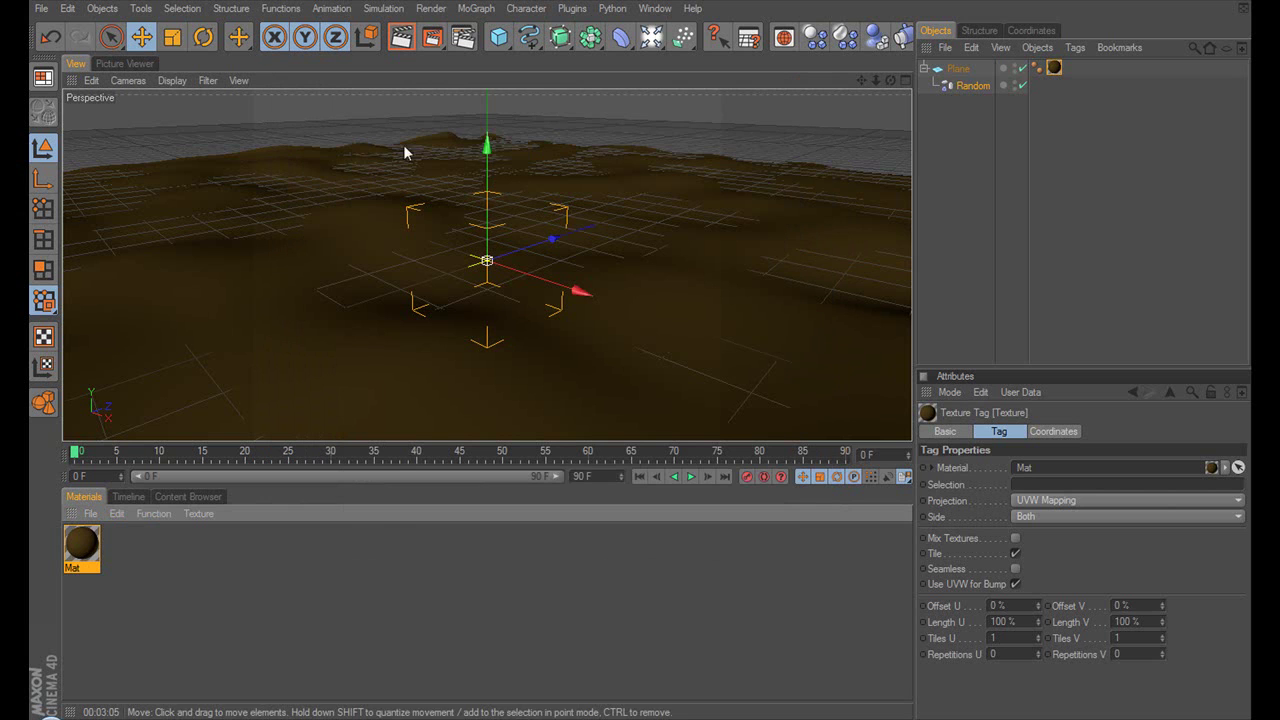
pyautogui.hotkey('ctrl', 'r')
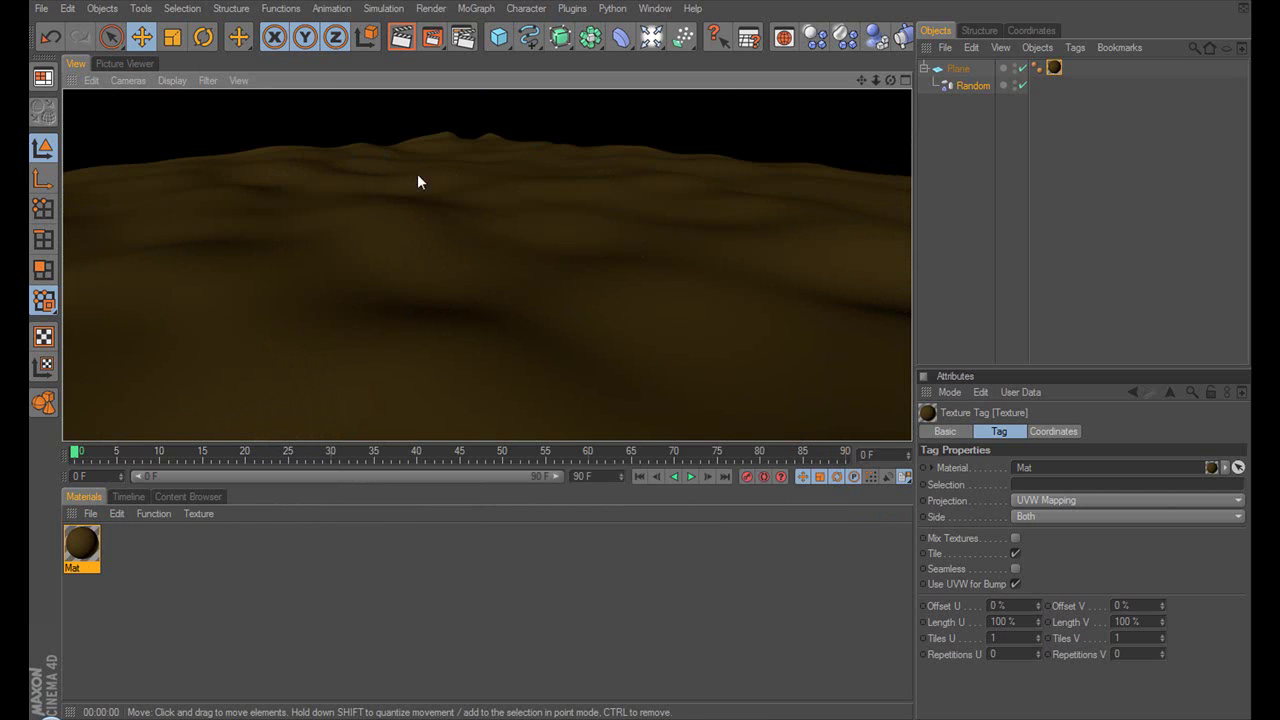
# Add a Hair object from Simulation > Hair Objects and select Hair Mat.
pyautogui.click(388, 8)
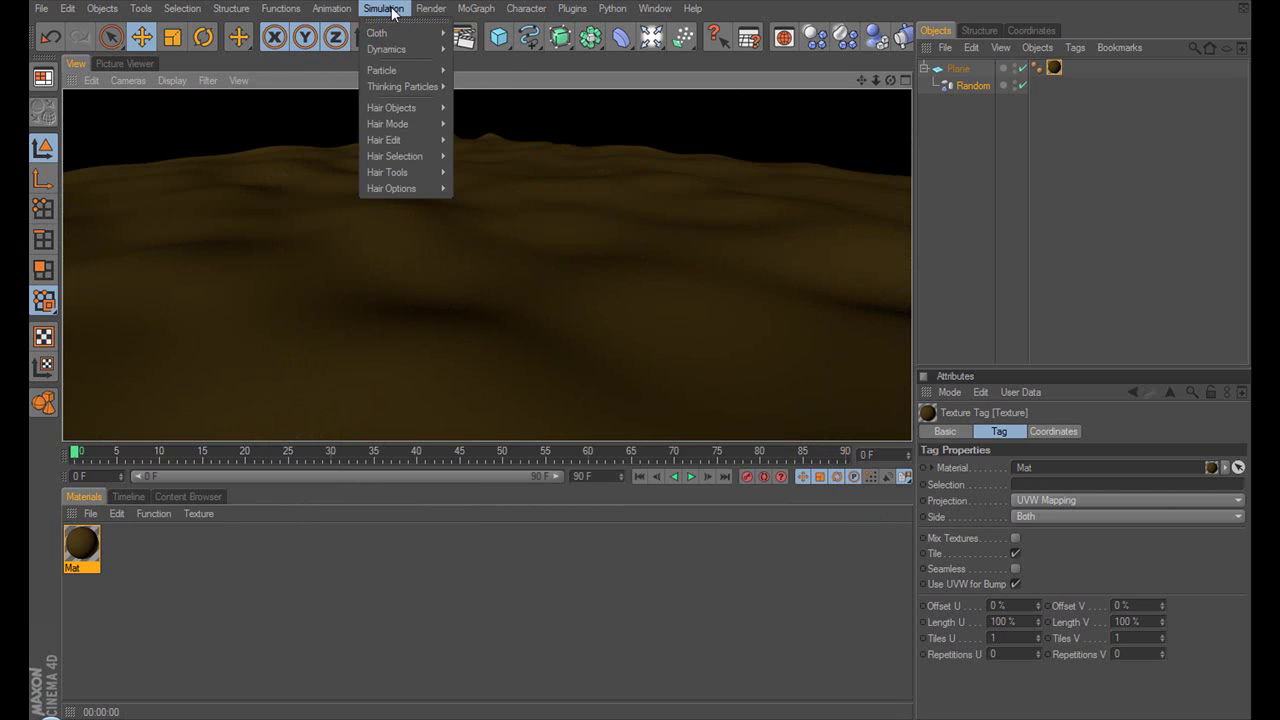
pyautogui.moveTo(422, 107)
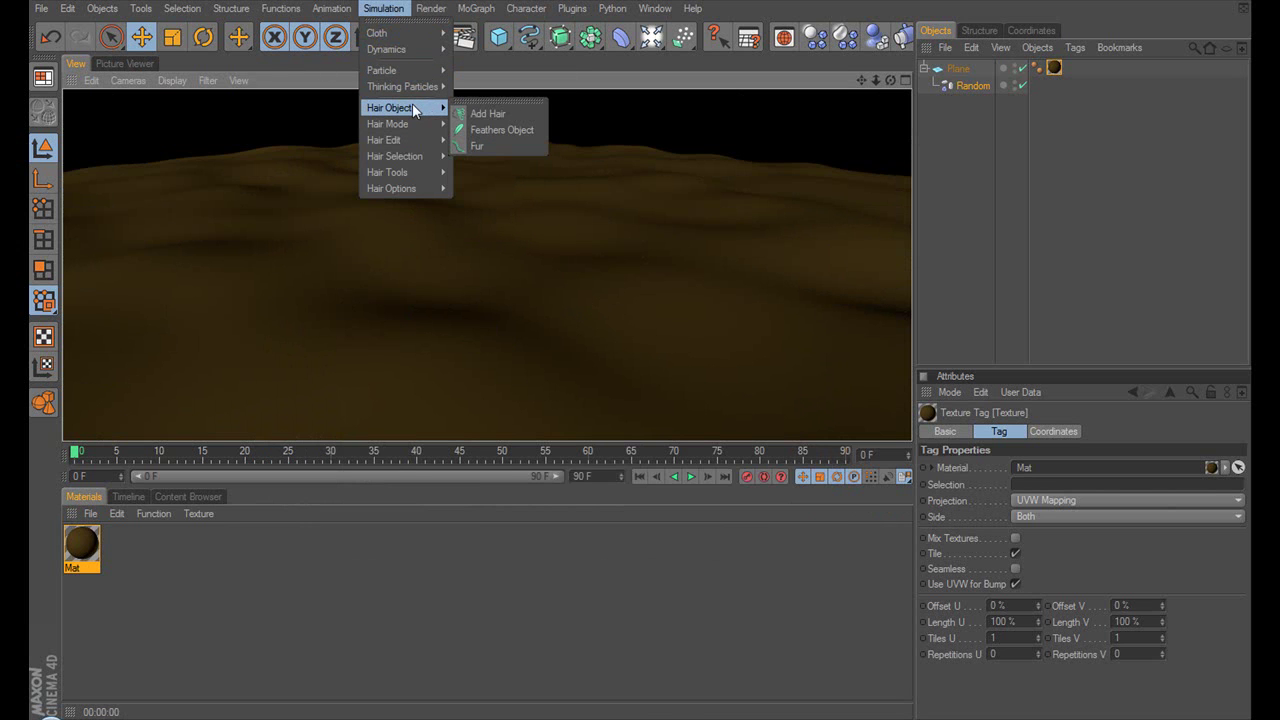
pyautogui.click(487, 114)
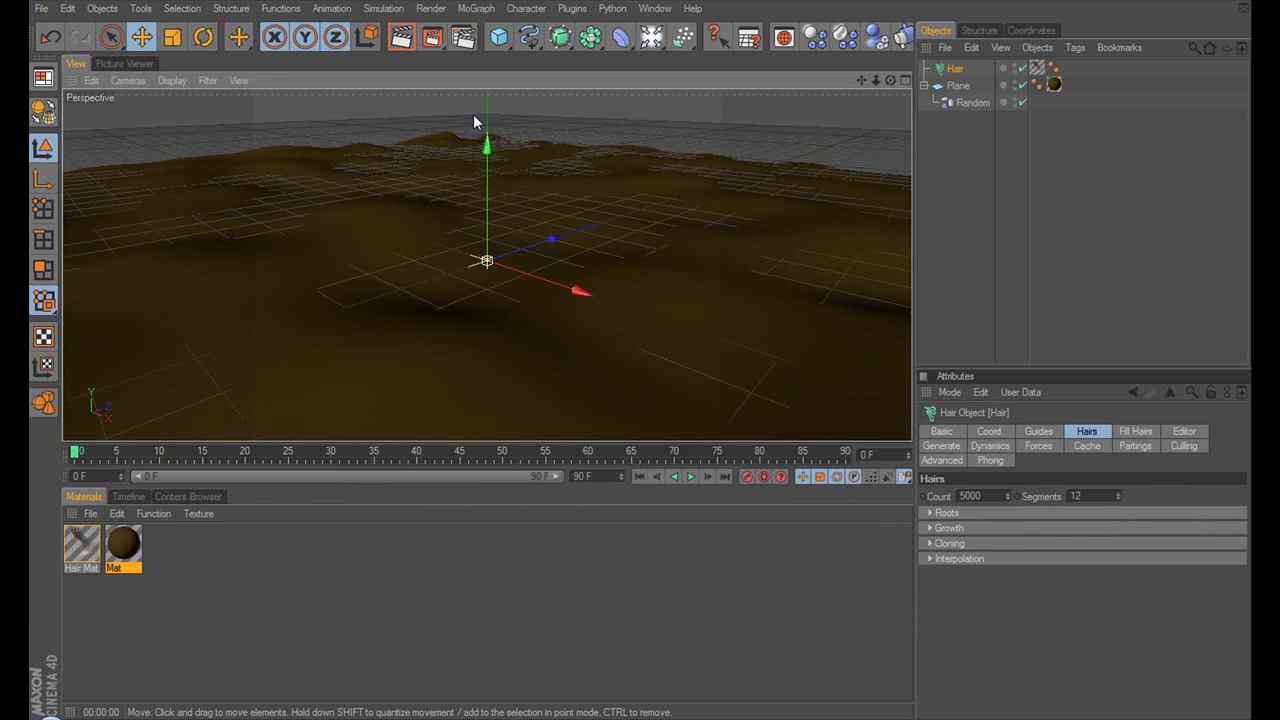
pyautogui.click(85, 540)
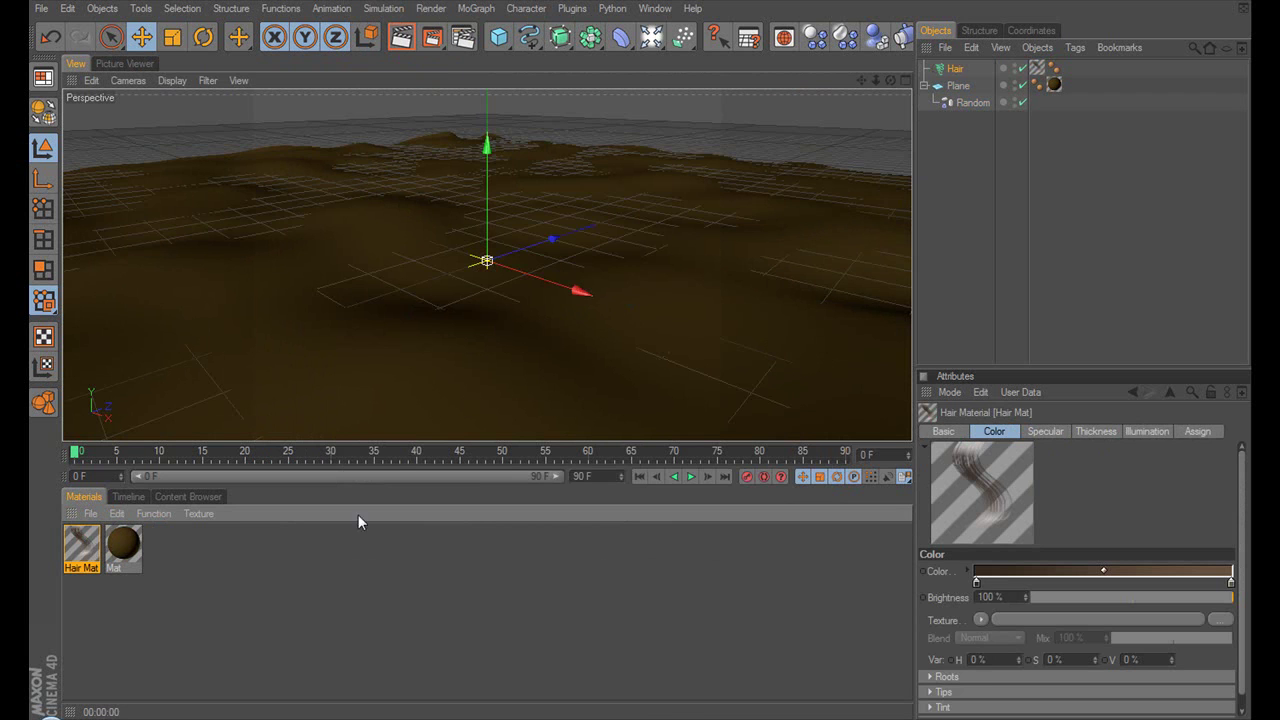
# Set the Hair Mat gradient to bright green at the tip and dark green at the root.
pyautogui.doubleClick(1231, 584)
pyautogui.moveTo(1139, 521); pyautogui.dragTo(1140, 527)
pyautogui.moveTo(1079, 568); pyautogui.dragTo(1086, 570)
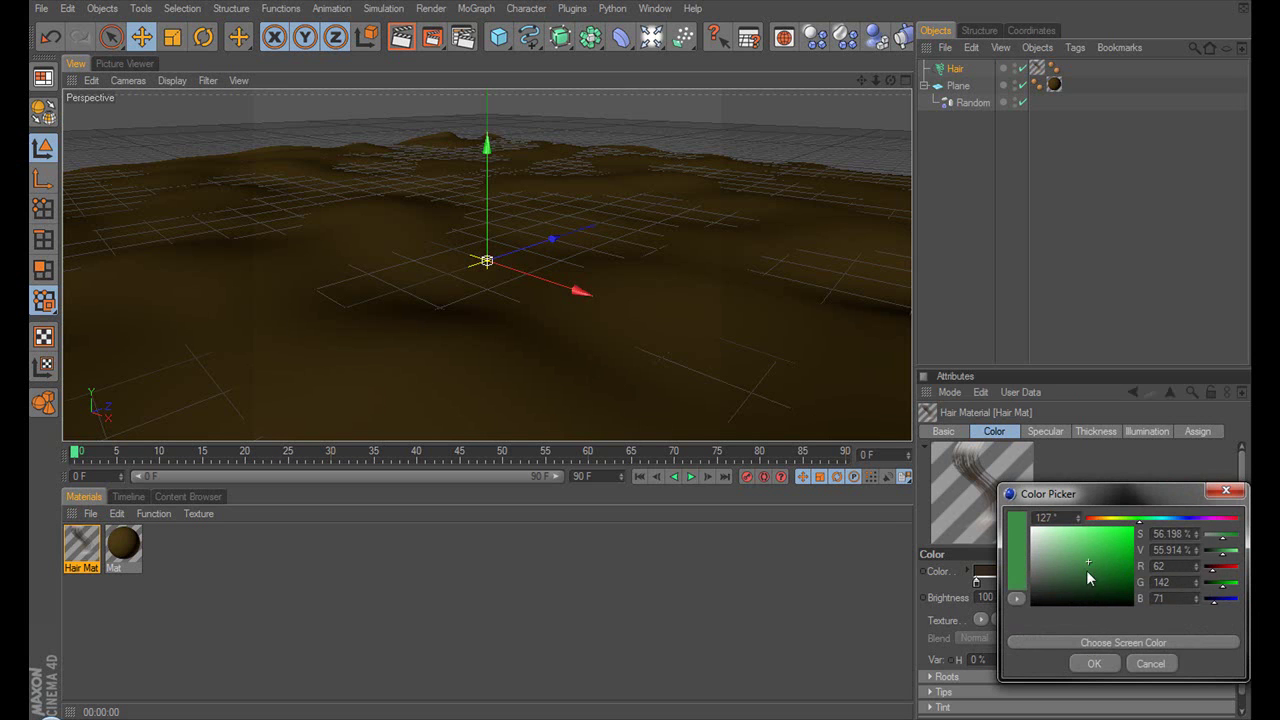
pyautogui.click(1094, 663)
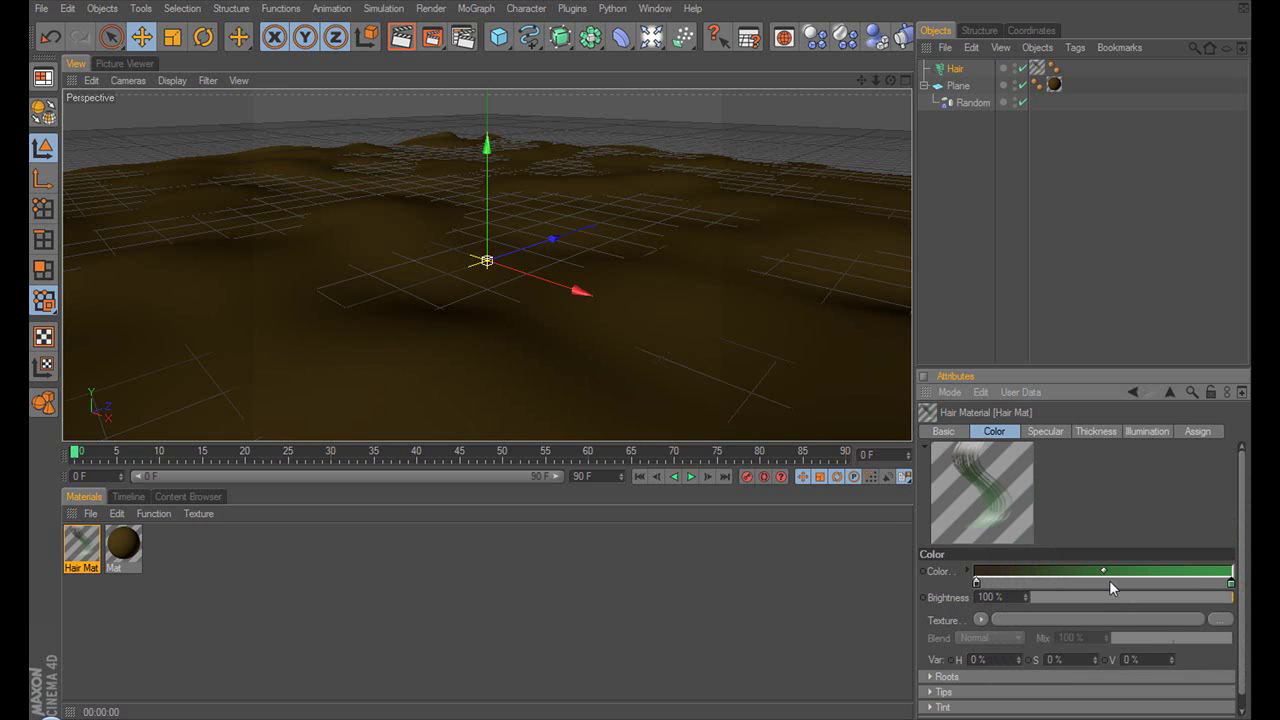
pyautogui.doubleClick(977, 582)
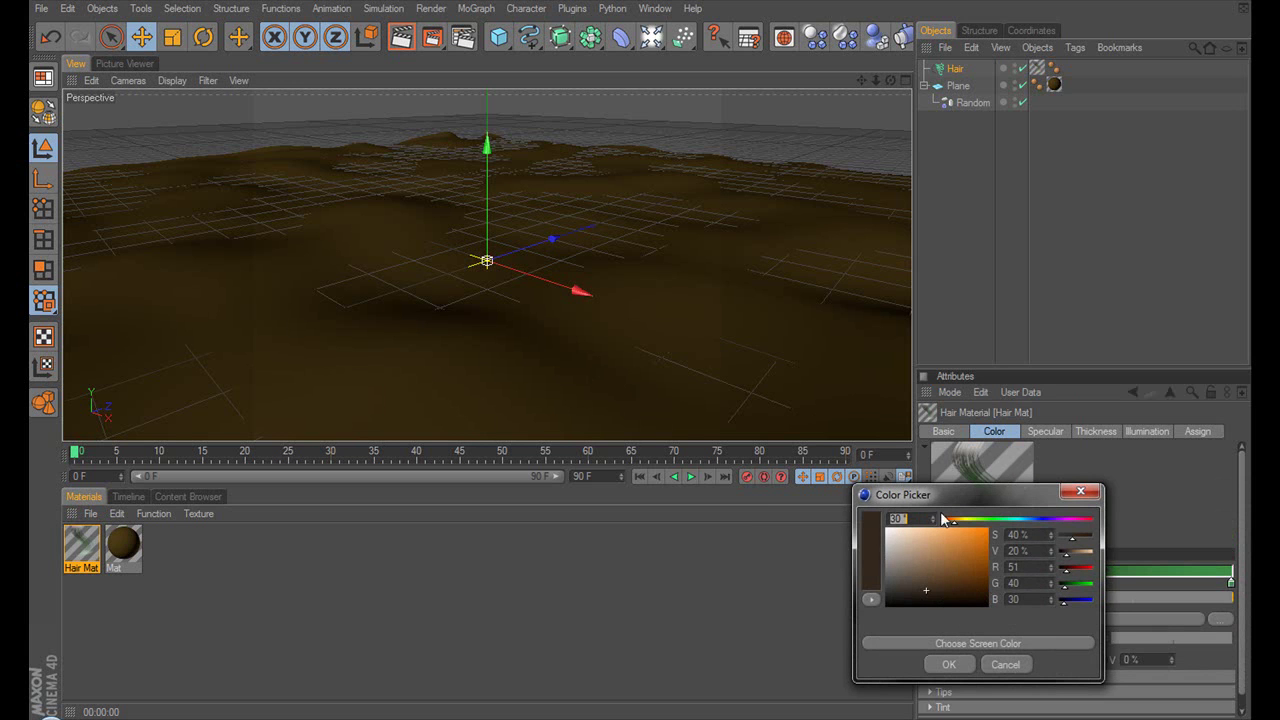
pyautogui.moveTo(942, 518); pyautogui.dragTo(993, 518)
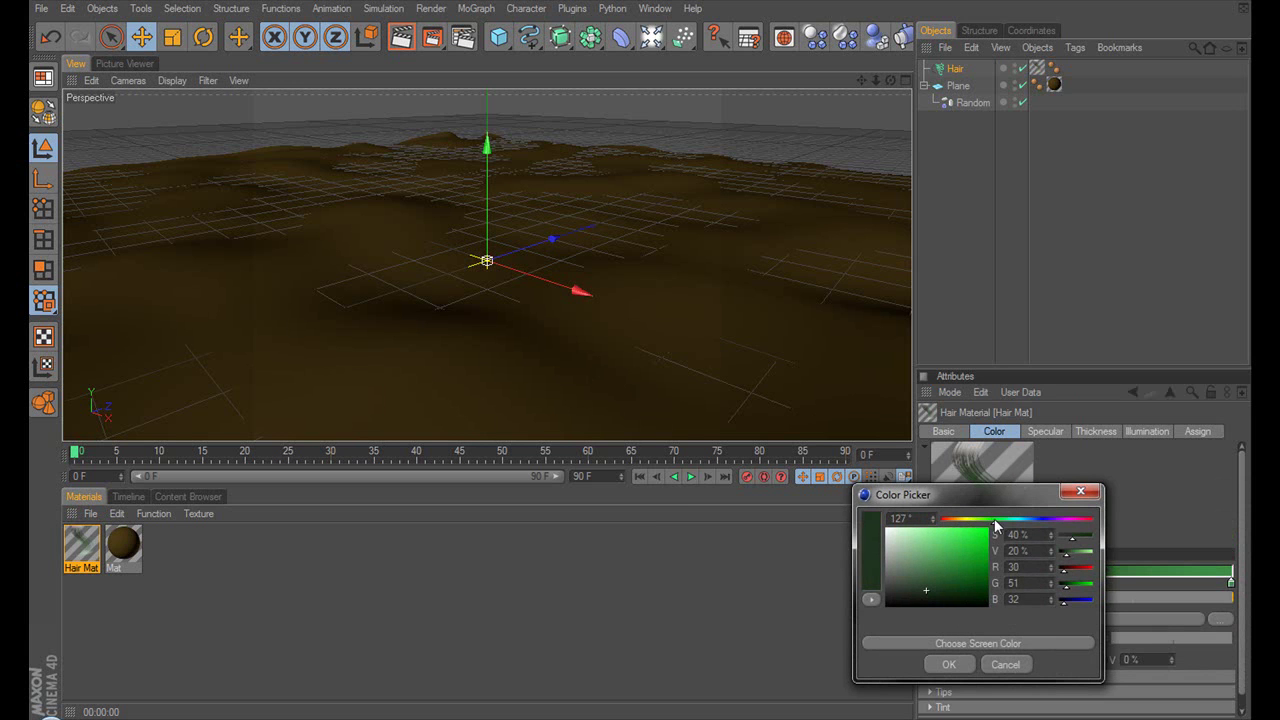
pyautogui.click(946, 665)
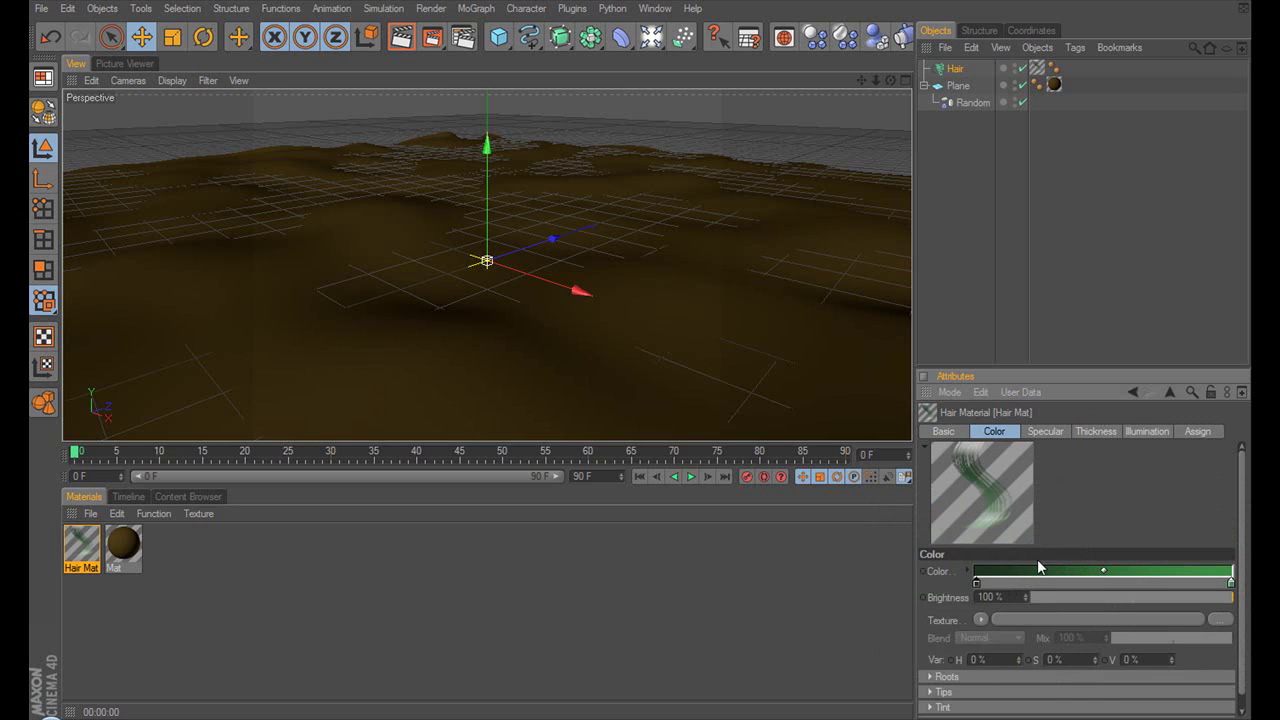
# Parent Hair under Plane so the grass grows from the terrain.
pyautogui.click(957, 70)
pyautogui.moveTo(957, 70); pyautogui.dragTo(960, 94)
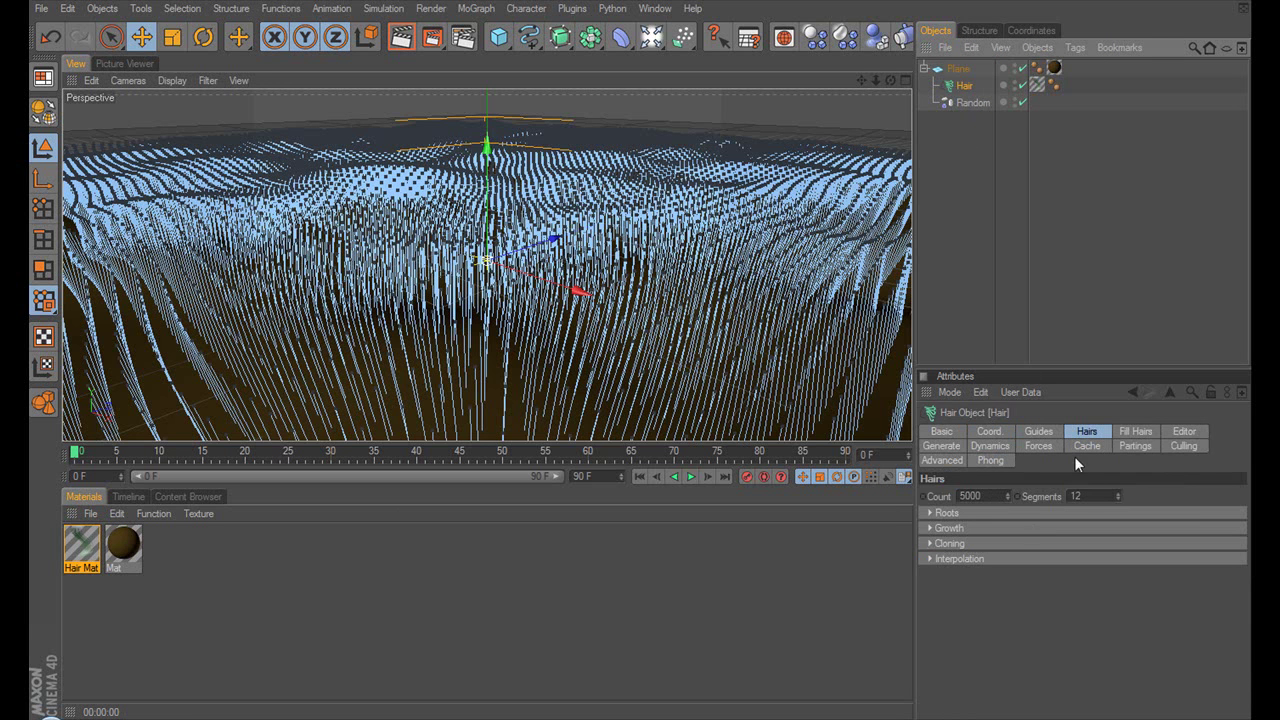
pyautogui.click(1088, 432)
pyautogui.click(1035, 431)
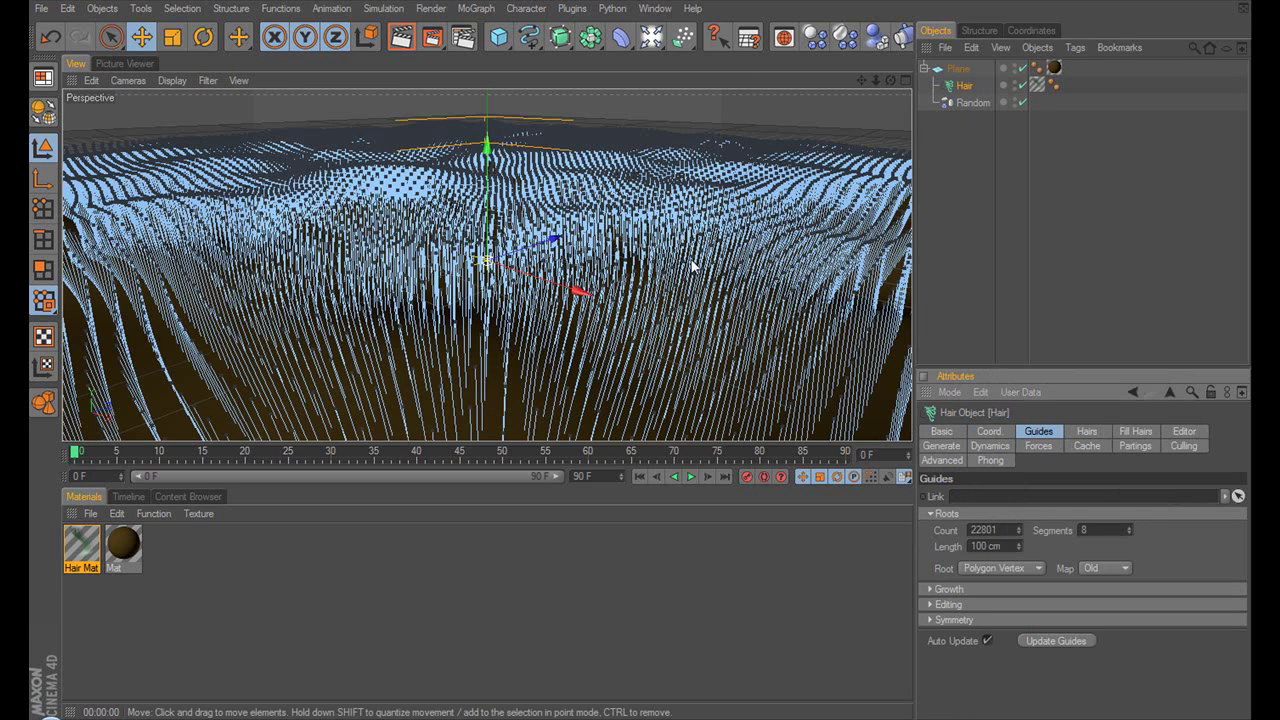
pyautogui.click(1089, 436)
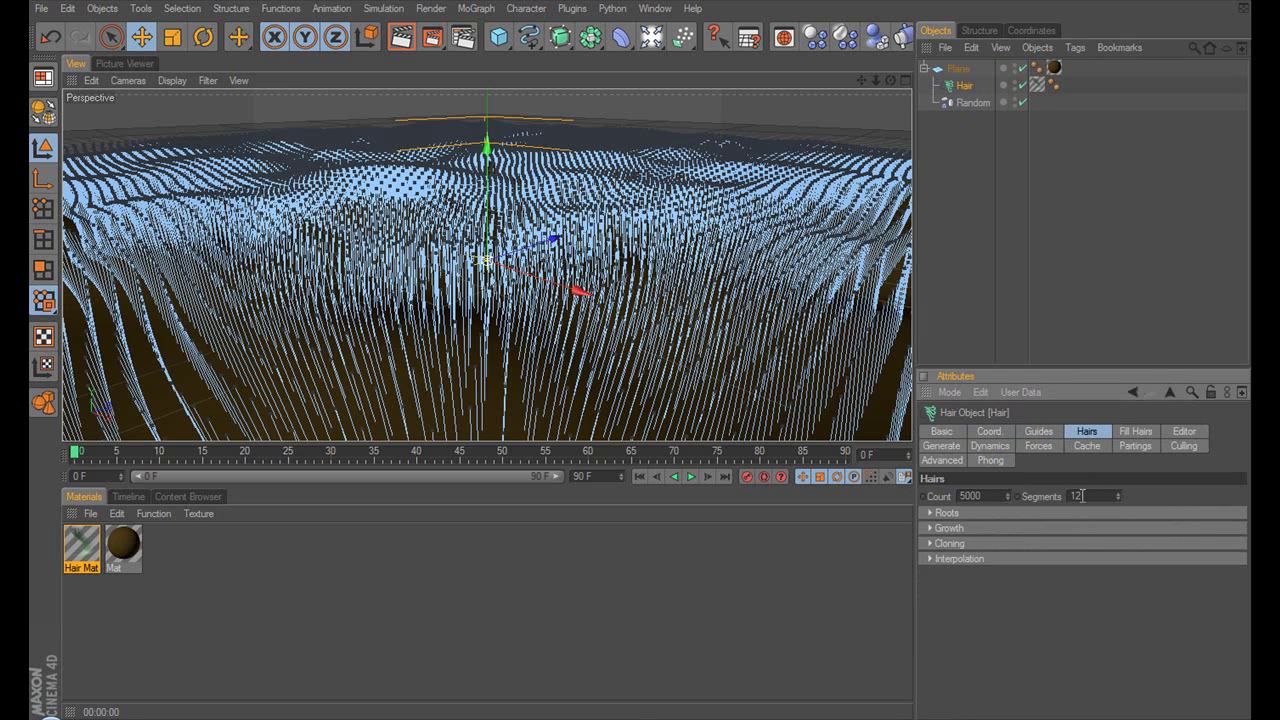
# Set the hair Count to 300000 with 2 segments.
pyautogui.doubleClick(986, 495)
pyautogui.doubleClick(1098, 495)
pyautogui.doubleClick(996, 494)
pyautogui.write('300000')
# Create a new material Mat.1 with specular turned off.
pyautogui.click(207, 553)
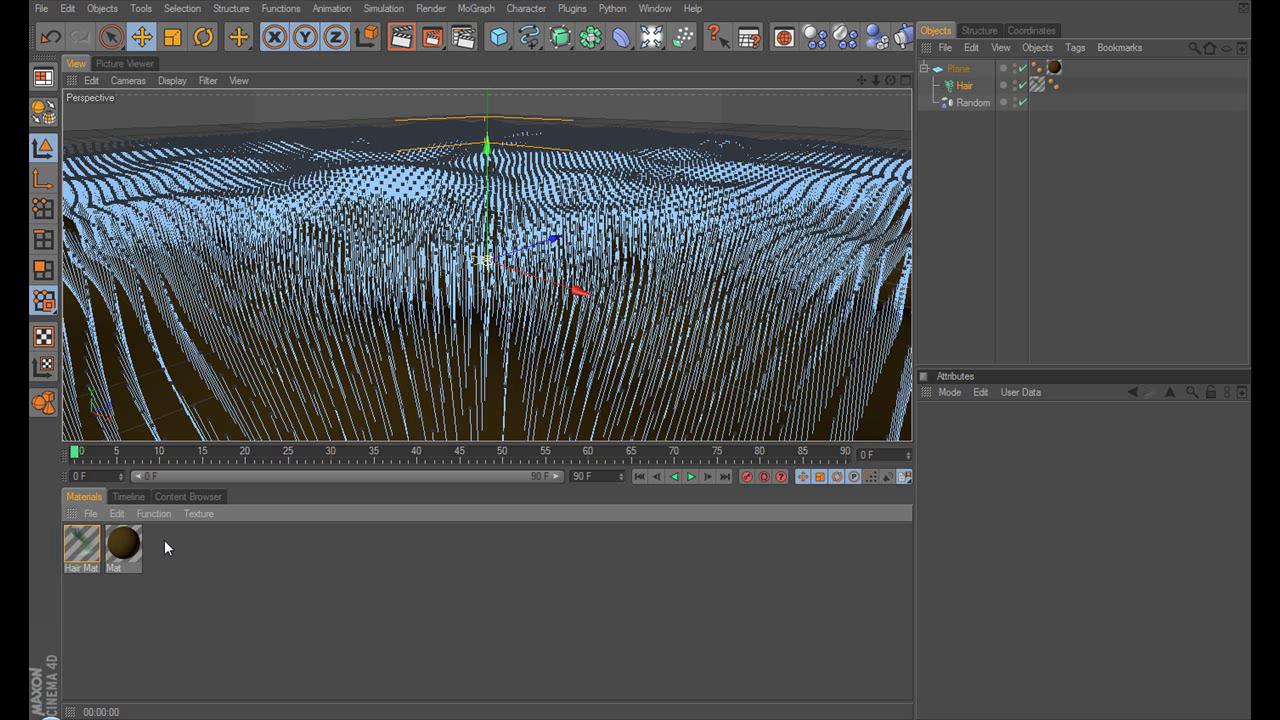
pyautogui.doubleClick(179, 549)
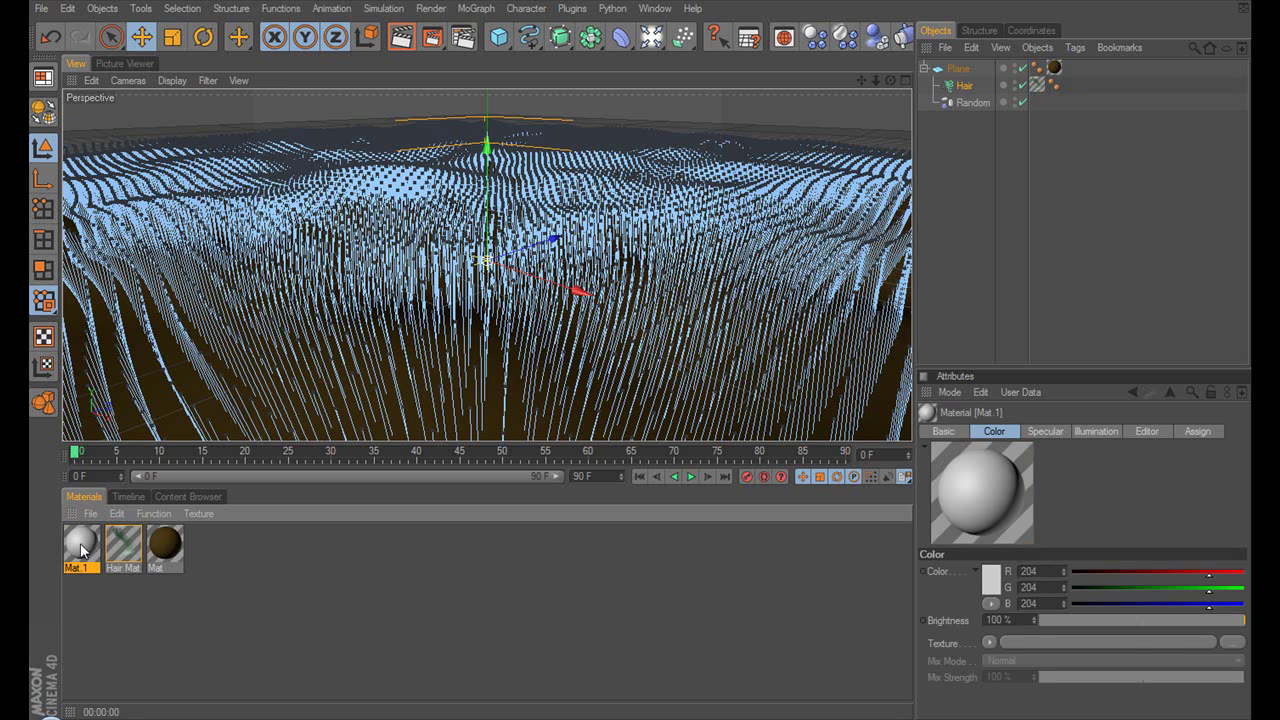
pyautogui.doubleClick(83, 546)
pyautogui.click(360, 427)
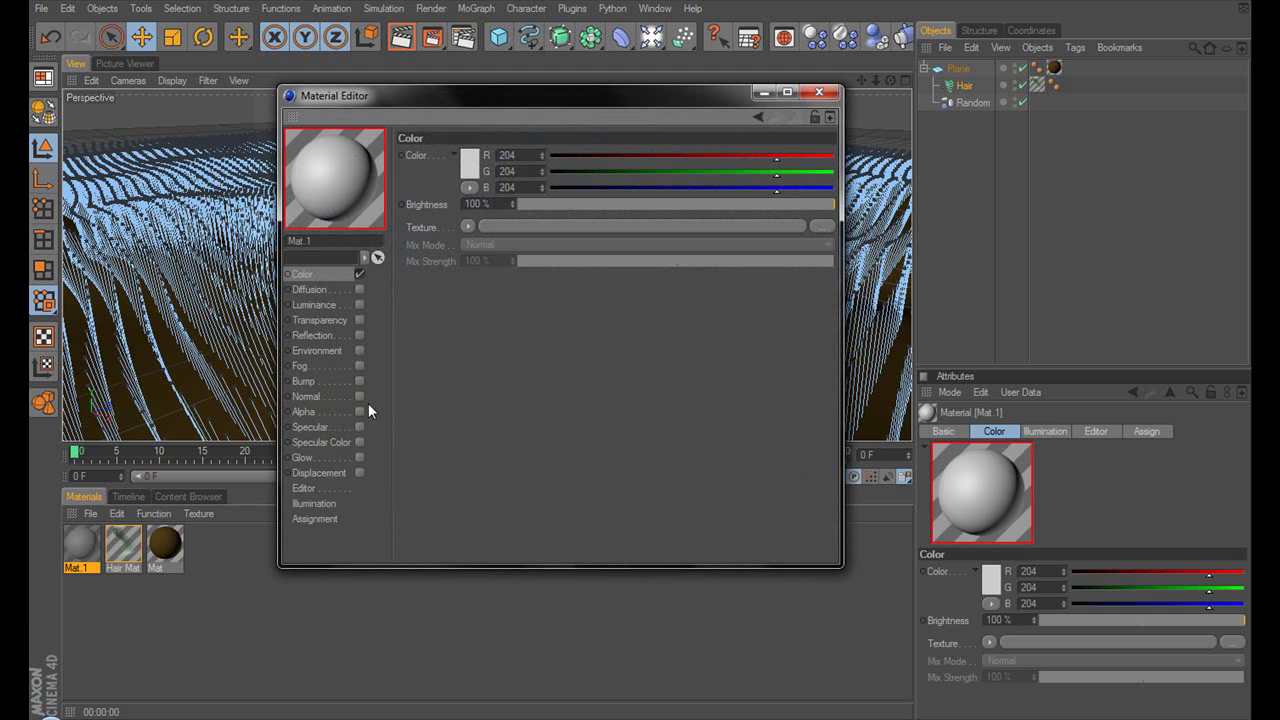
# Load the sky image A0004817_LARGE as Mat.1's colour texture, without copying it to the project.
pyautogui.click(467, 227)
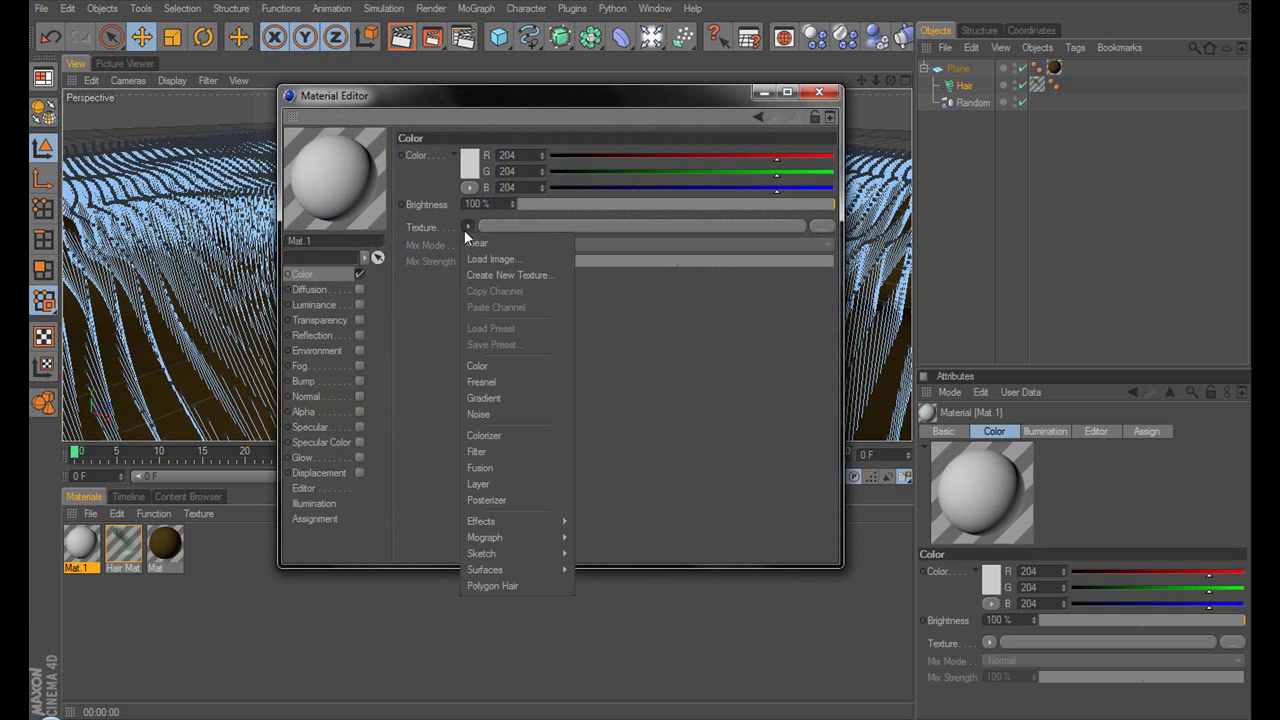
pyautogui.click(475, 245)
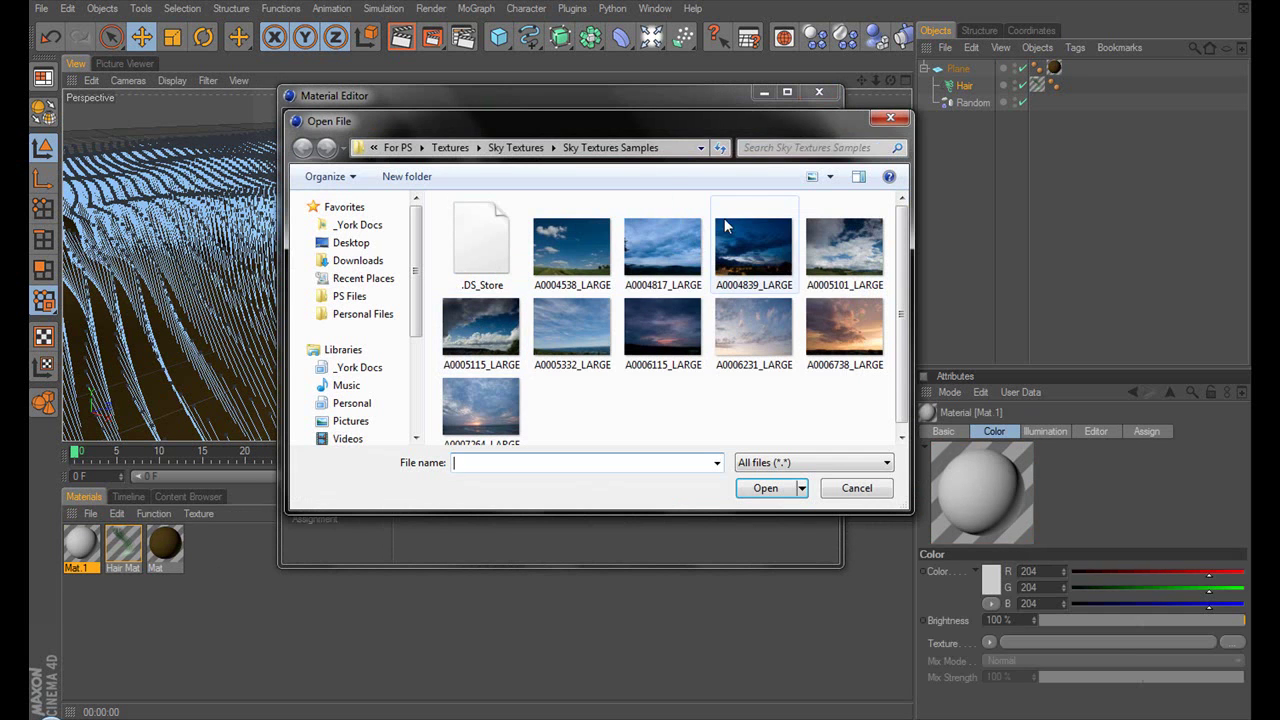
pyautogui.click(655, 258)
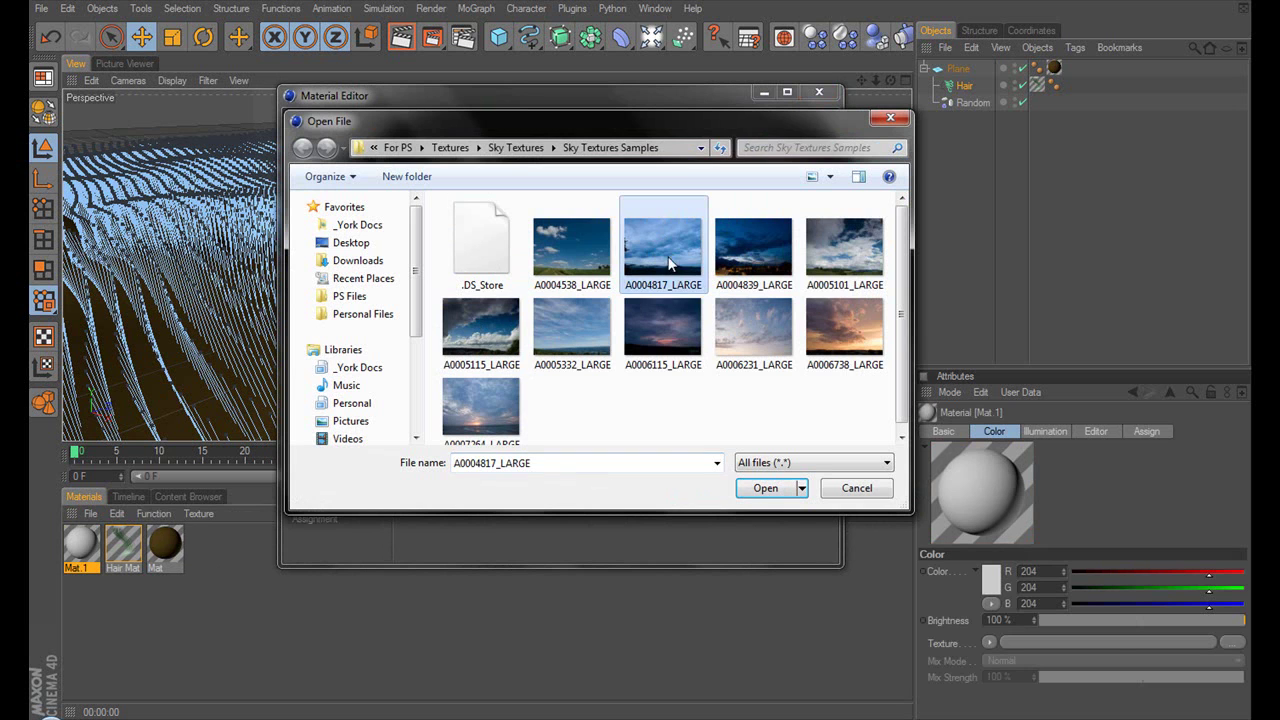
pyautogui.click(765, 488)
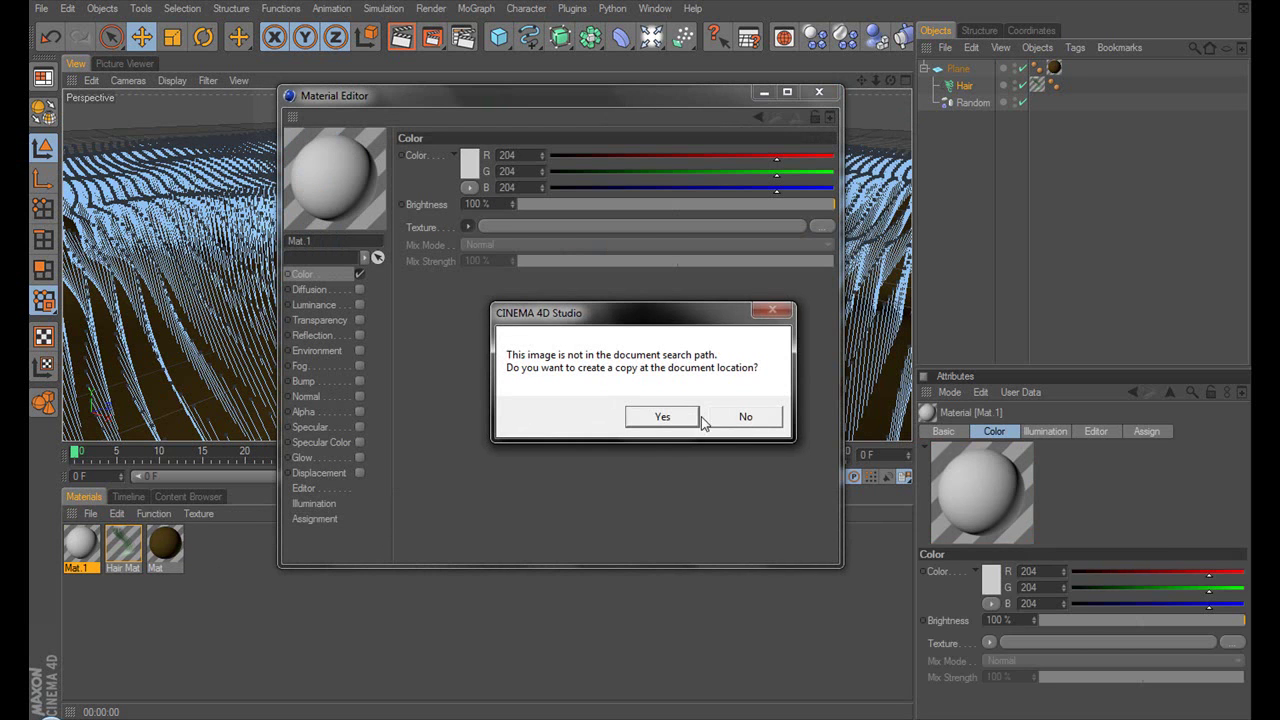
pyautogui.click(745, 418)
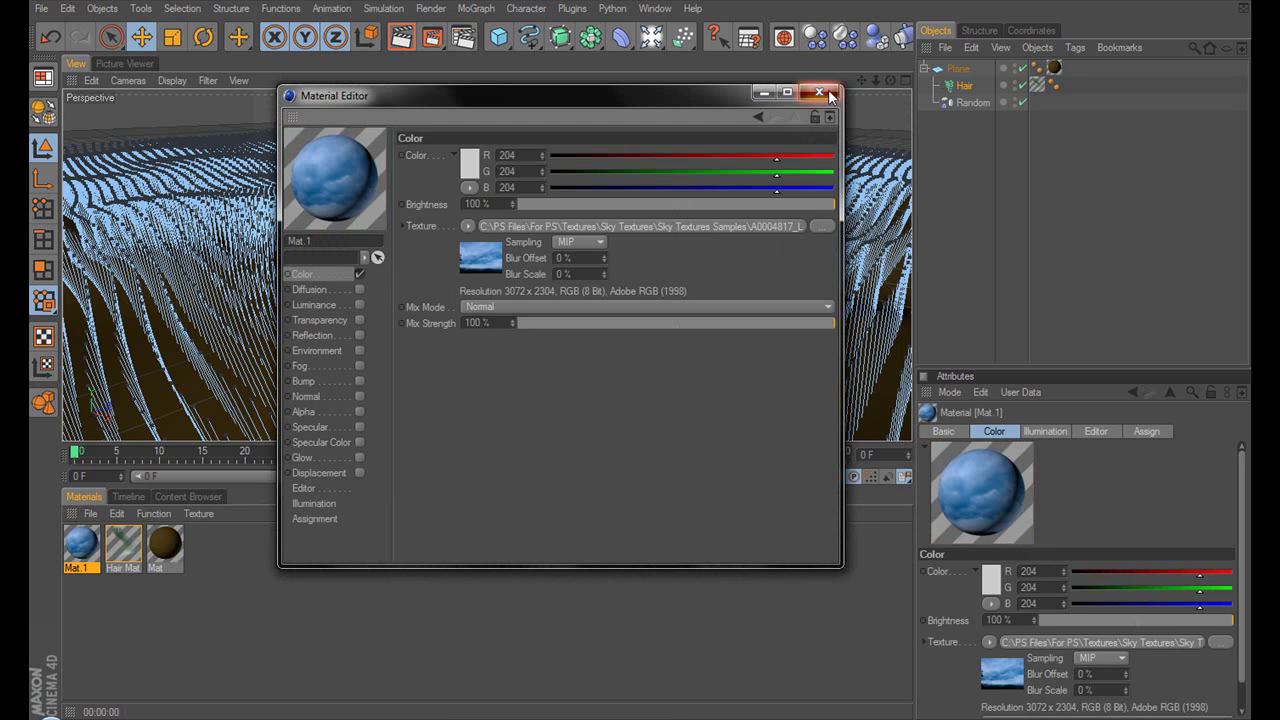
pyautogui.click(819, 92)
# Add a Background object and apply the Mat.1 sky material to it.
pyautogui.click(651, 38)
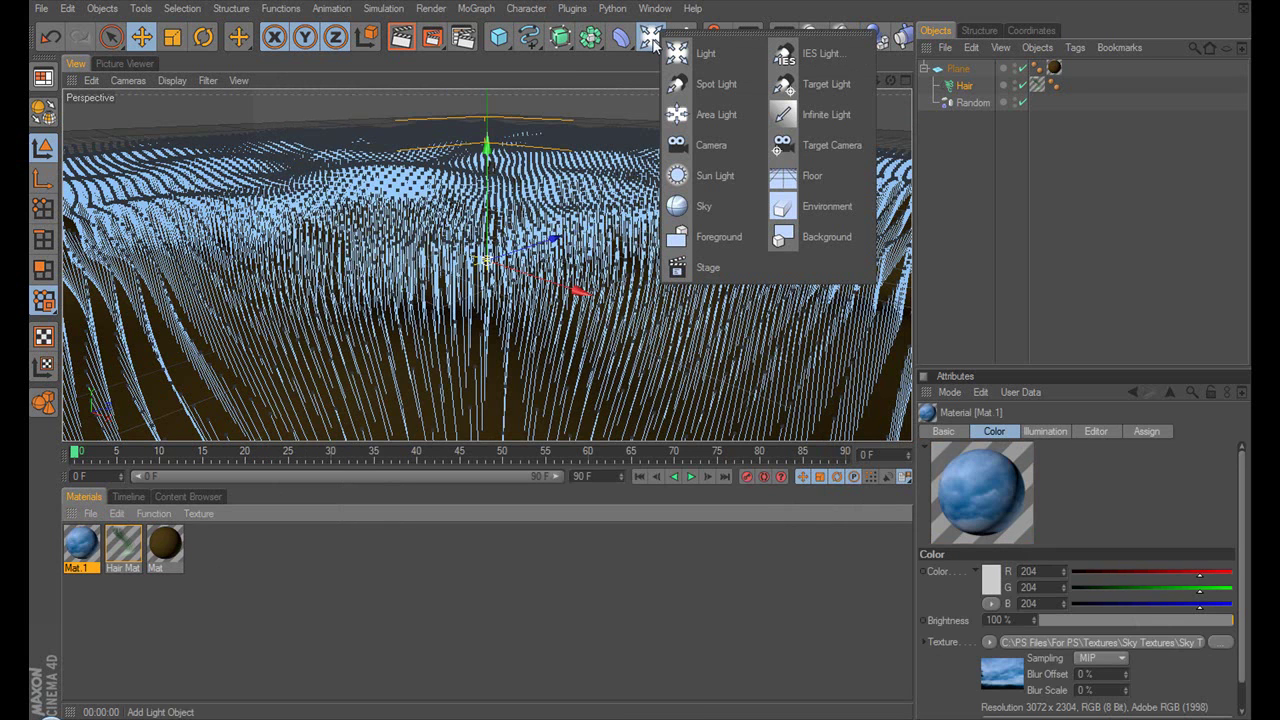
pyautogui.click(826, 237)
pyautogui.moveTo(143, 503); pyautogui.dragTo(952, 70)
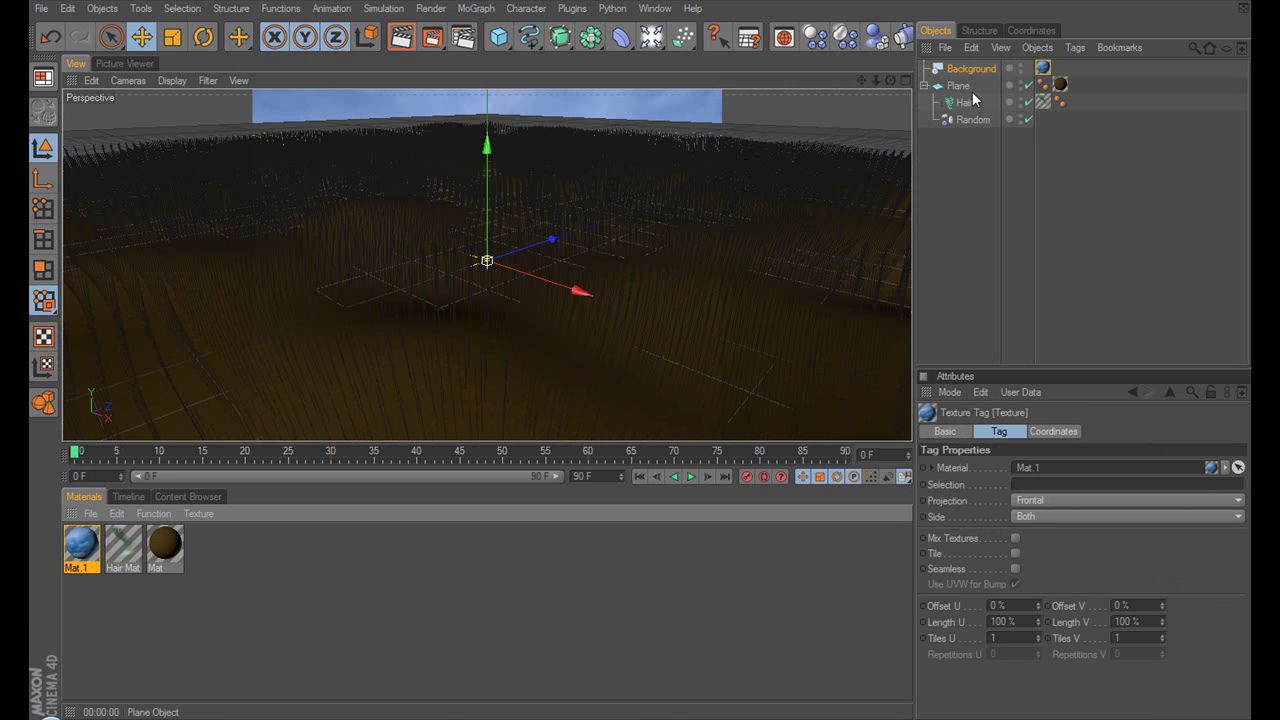